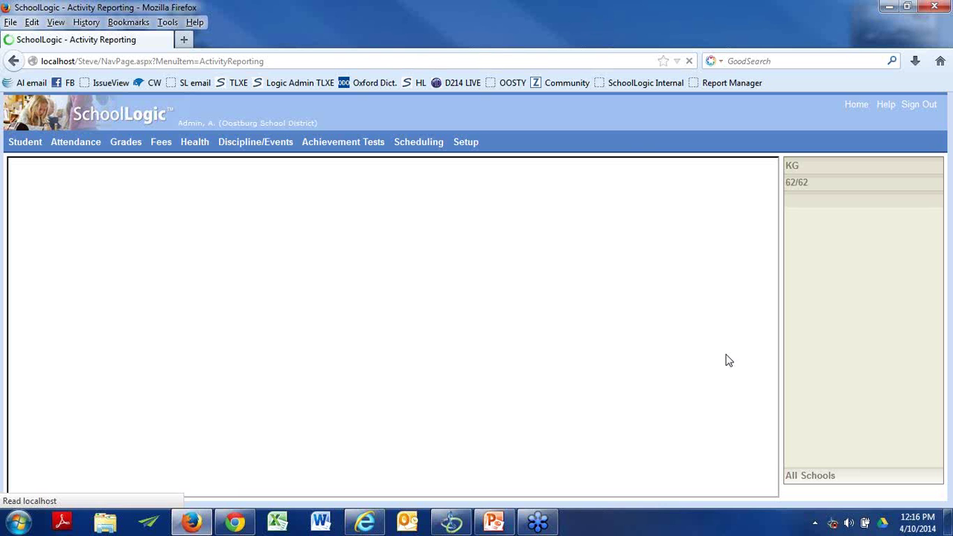
# Open the Lookup Tables setup page for the Oostburg School District
pyautogui.moveTo(466, 143)
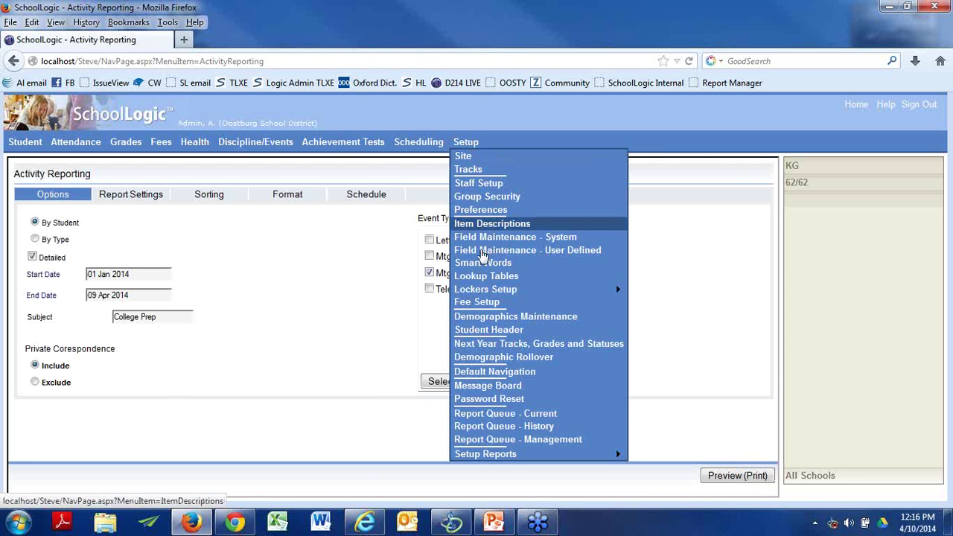
pyautogui.click(485, 277)
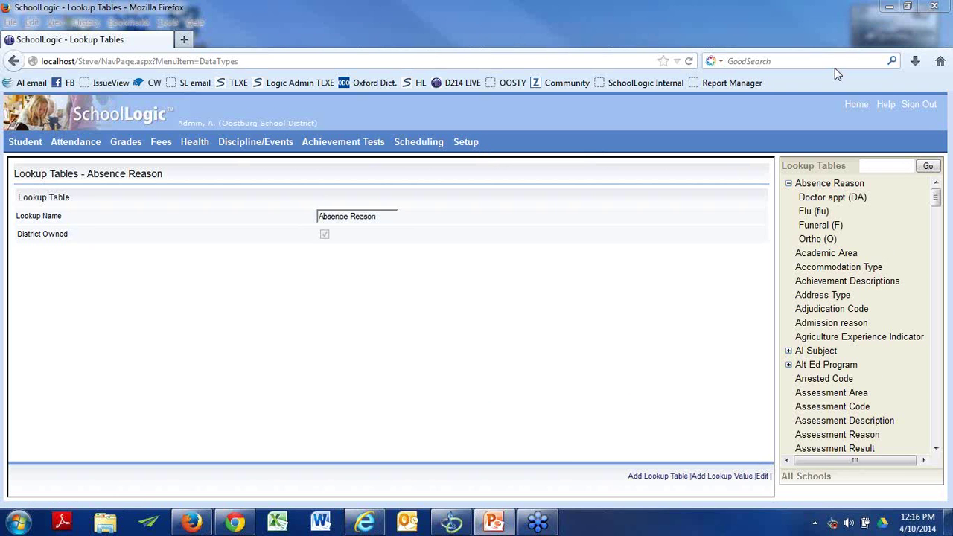
# Switch to Internet Explorer and log in to SchoolLogic as sl-admin.bghs with the account password
pyautogui.click(891, 9)
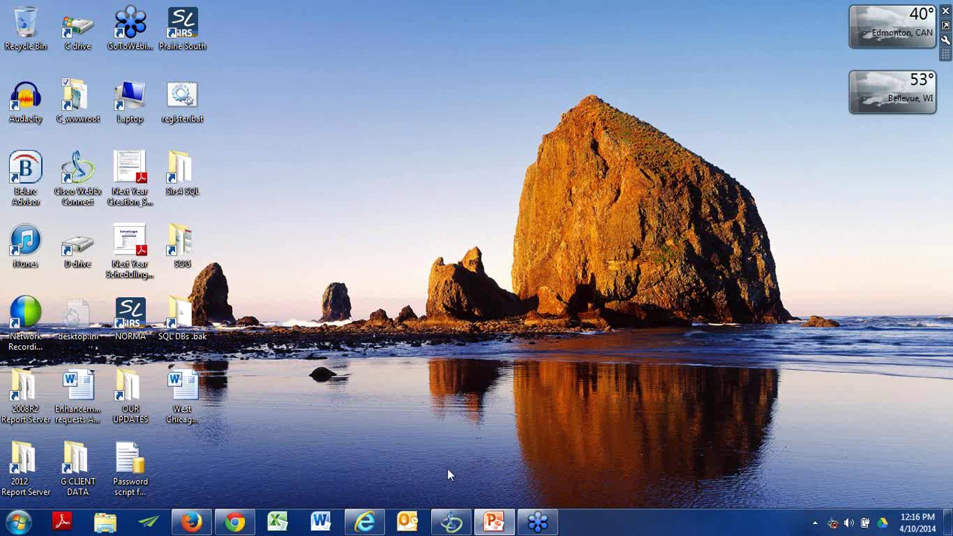
pyautogui.click(372, 528)
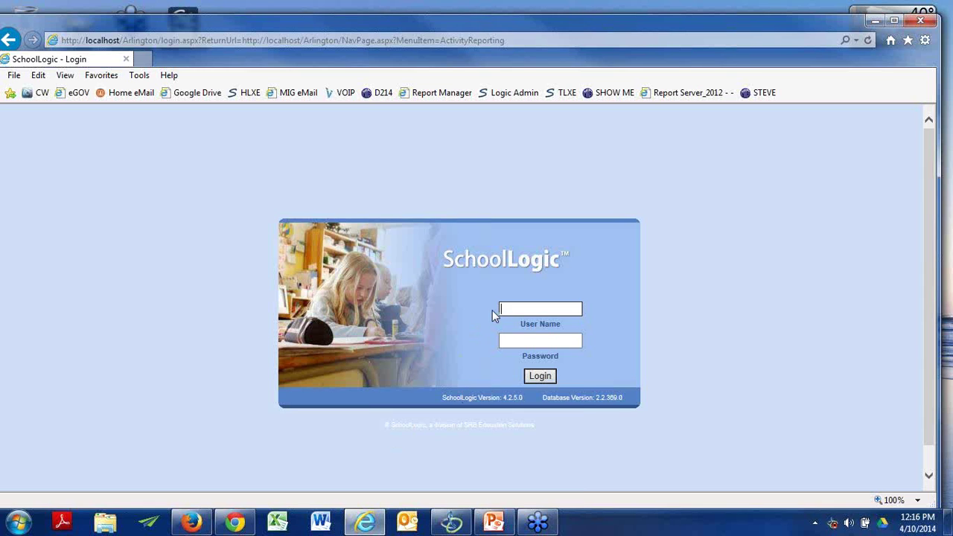
pyautogui.click(510, 308)
pyautogui.write('s')
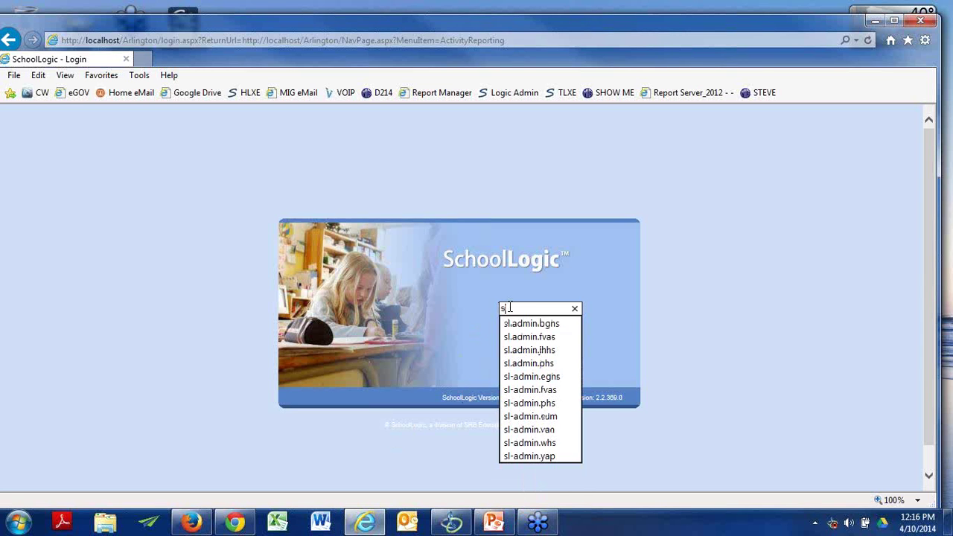
pyautogui.write('l-admin.bghs')
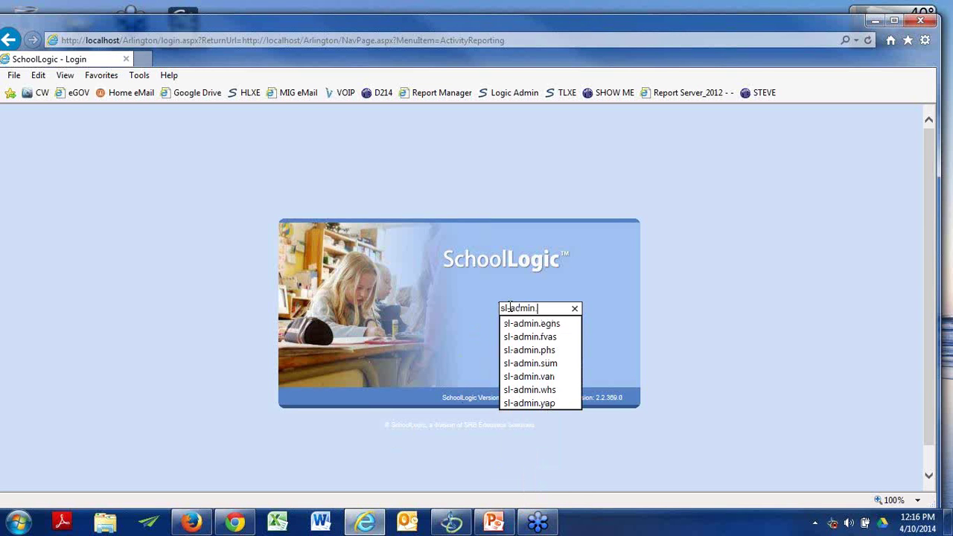
pyautogui.press('Tab')
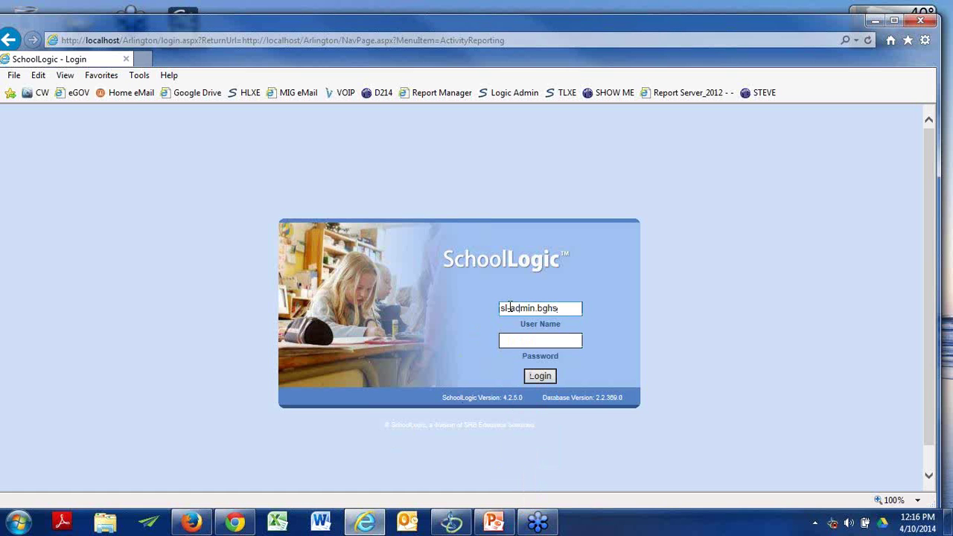
pyautogui.write('•••••')
pyautogui.press('Return')
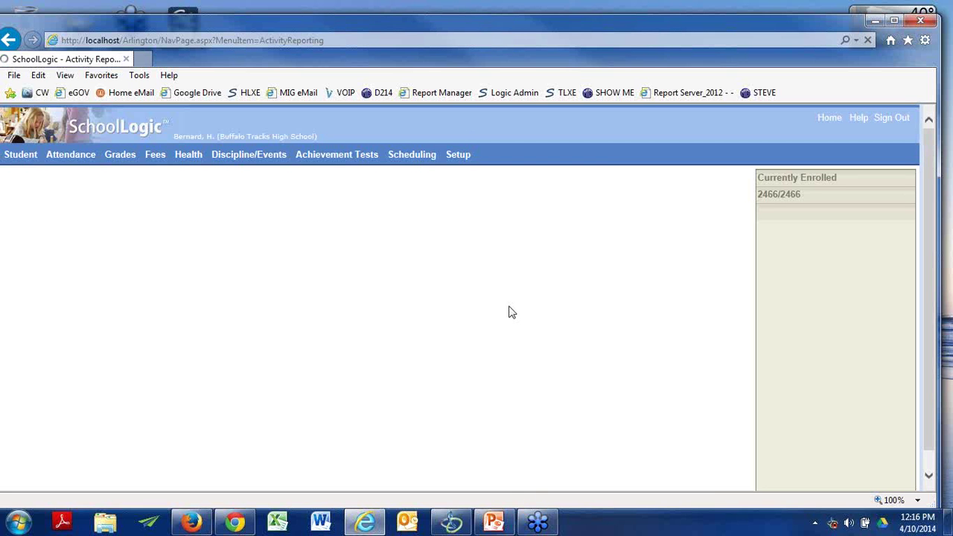
# Find the Correspondence Type lookup table by searching the Lookup Tables for "corr" and look through its values
pyautogui.click(473, 151)
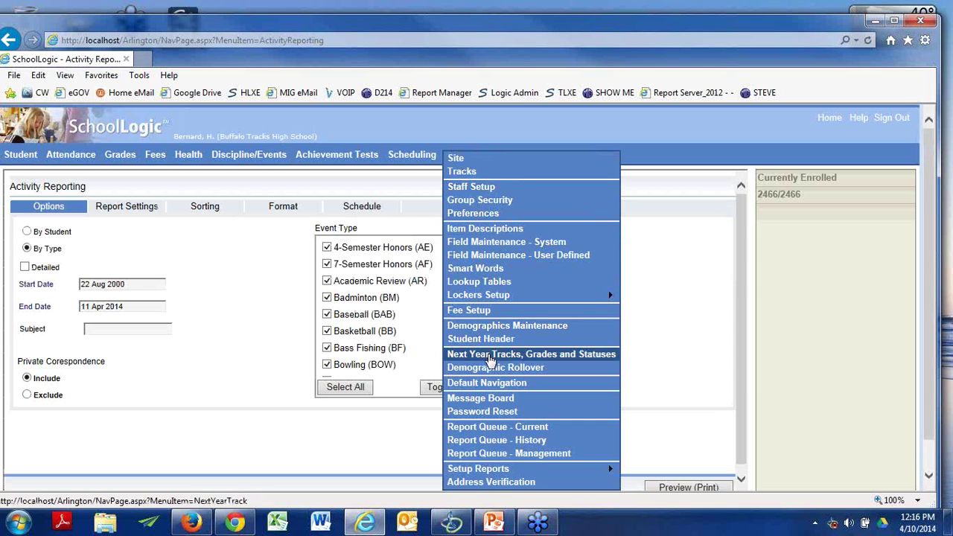
pyautogui.click(484, 286)
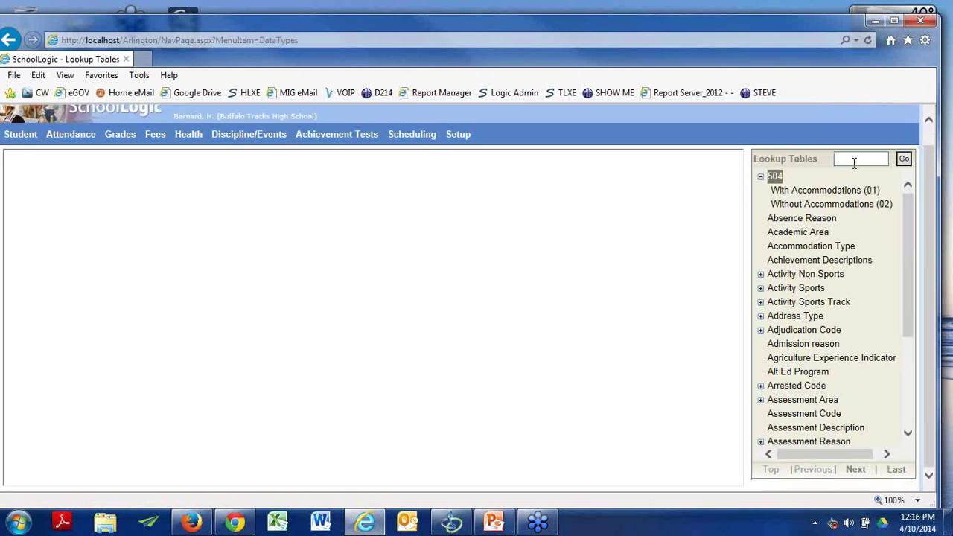
pyautogui.click(854, 160)
pyautogui.write('corr')
pyautogui.press('Return')
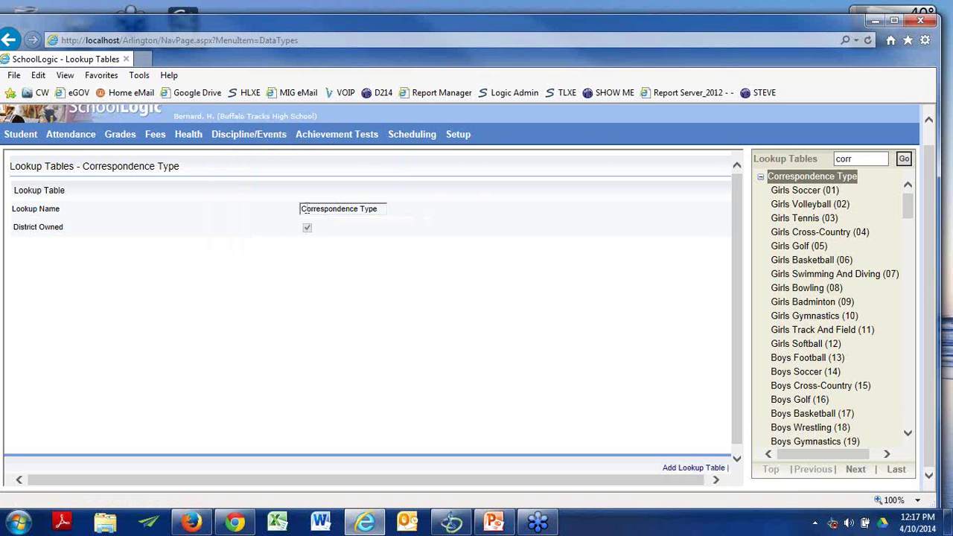
pyautogui.moveTo(296, 128)
pyautogui.moveTo(907, 204); pyautogui.dragTo(902, 259)
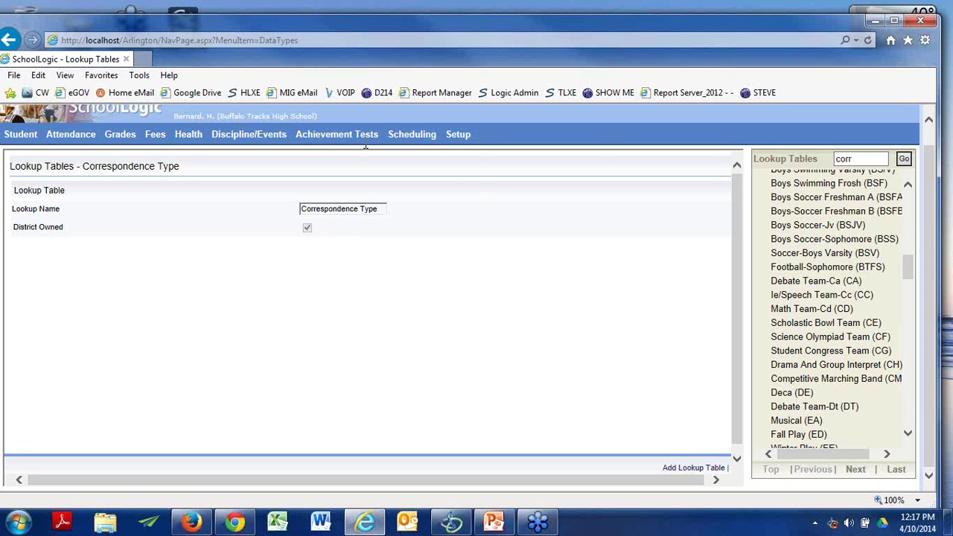
pyautogui.moveTo(913, 276); pyautogui.dragTo(929, 197)
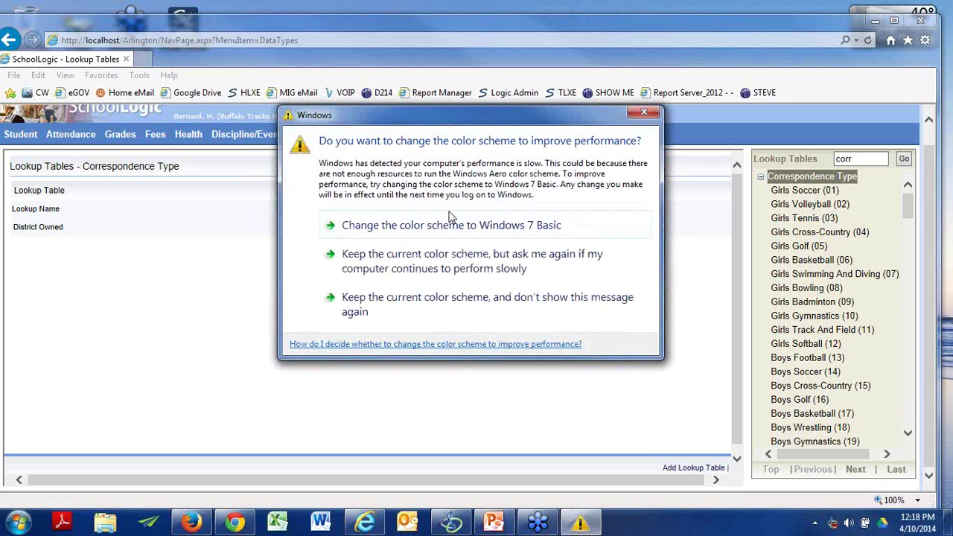
# Change the Windows color scheme to Windows 7 Basic
pyautogui.click(400, 226)
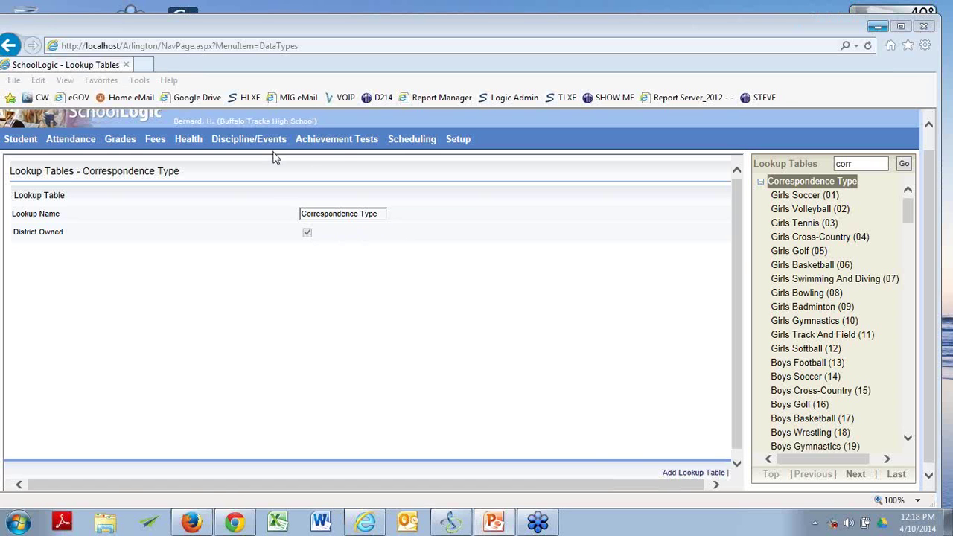
# Open a new entry on the first student's Activities page, browse the Activity Type choices, and cancel the entry
pyautogui.moveTo(263, 141)
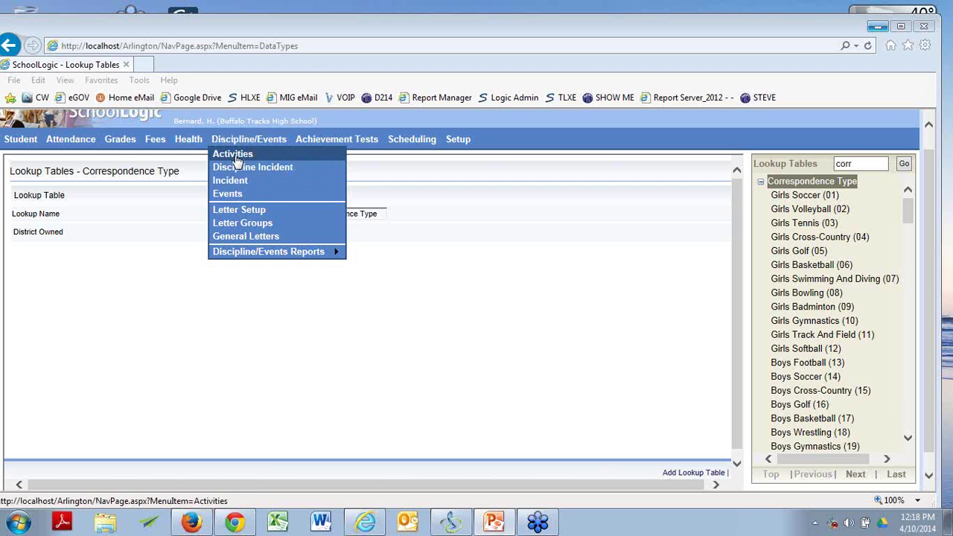
pyautogui.click(235, 156)
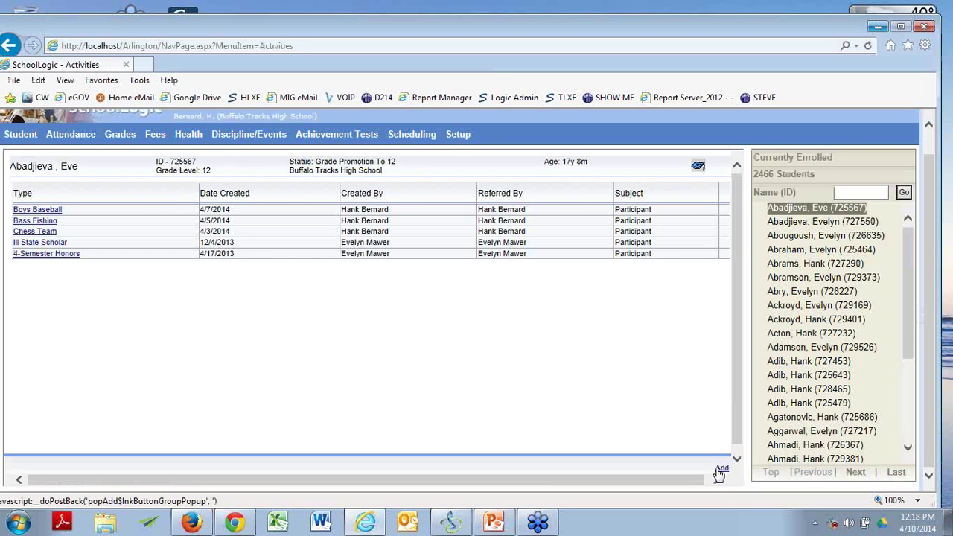
pyautogui.click(719, 472)
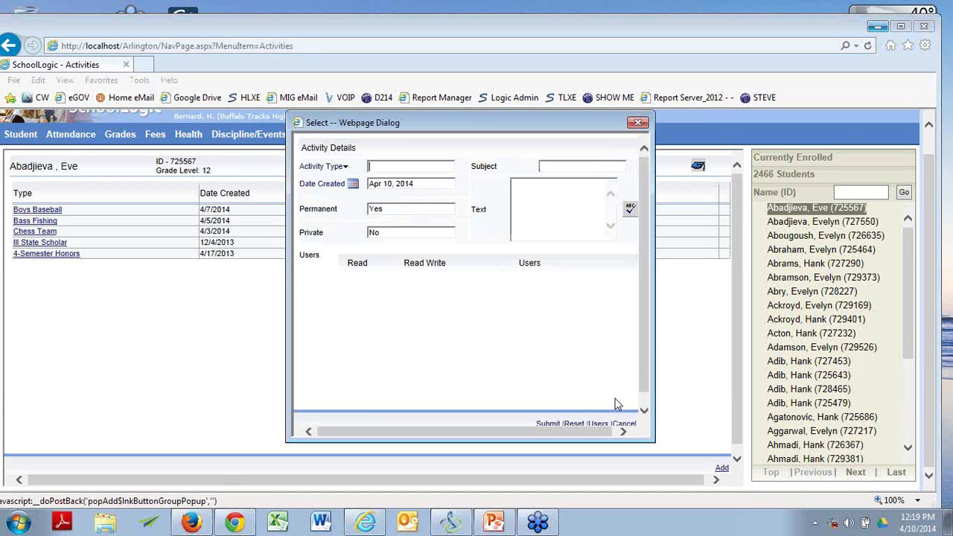
pyautogui.click(340, 168)
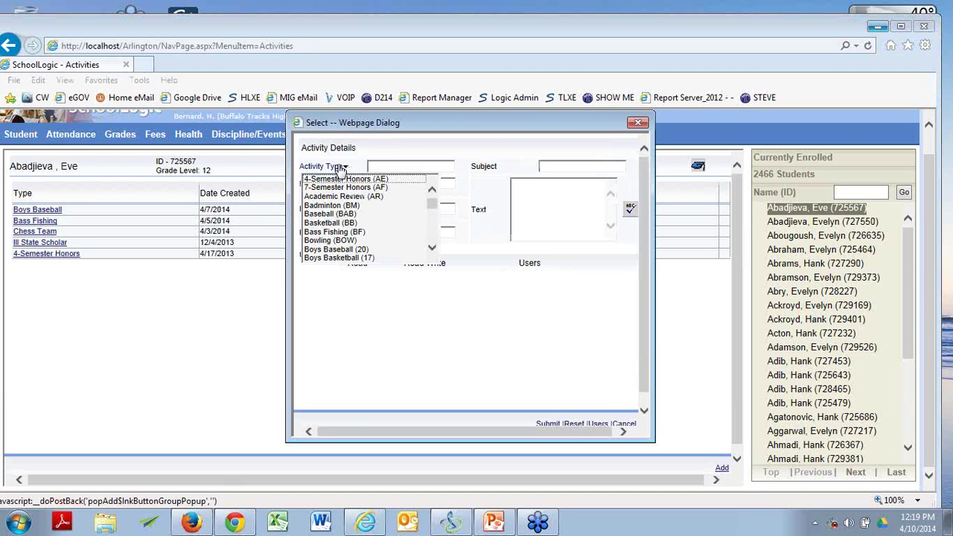
pyautogui.click(340, 169)
pyautogui.click(340, 168)
pyautogui.moveTo(432, 202); pyautogui.dragTo(431, 227)
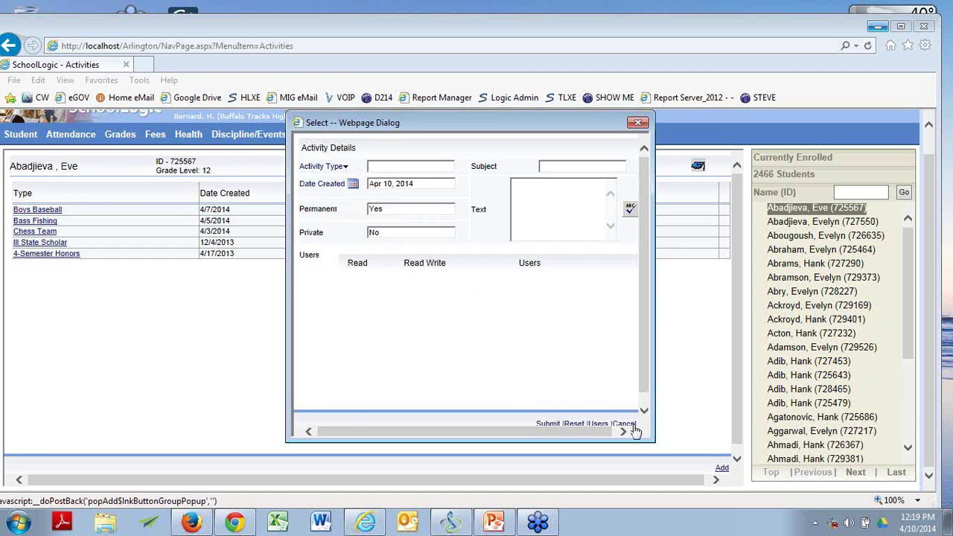
pyautogui.click(629, 424)
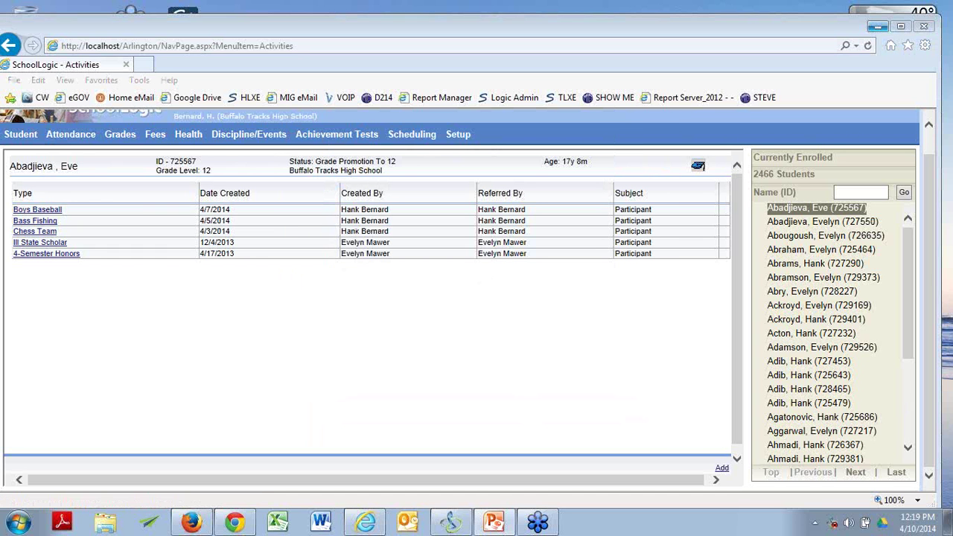
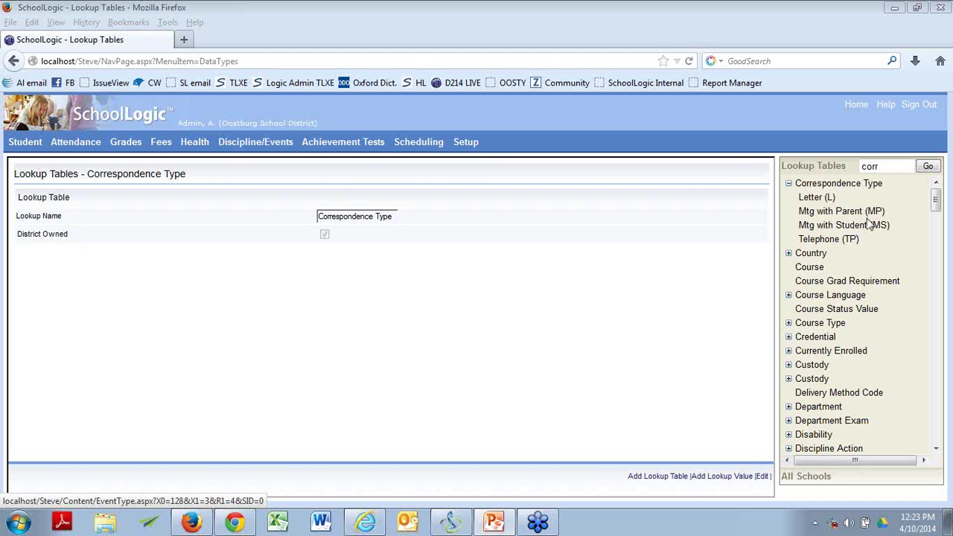
# Switch to the first KG student's demographics record and show that student's Activities list
pyautogui.click(38, 155)
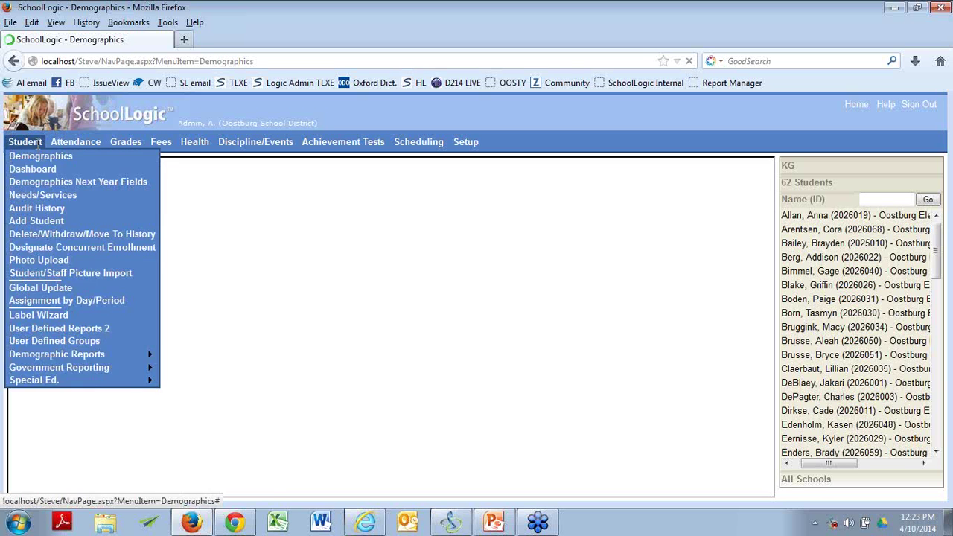
pyautogui.click(791, 221)
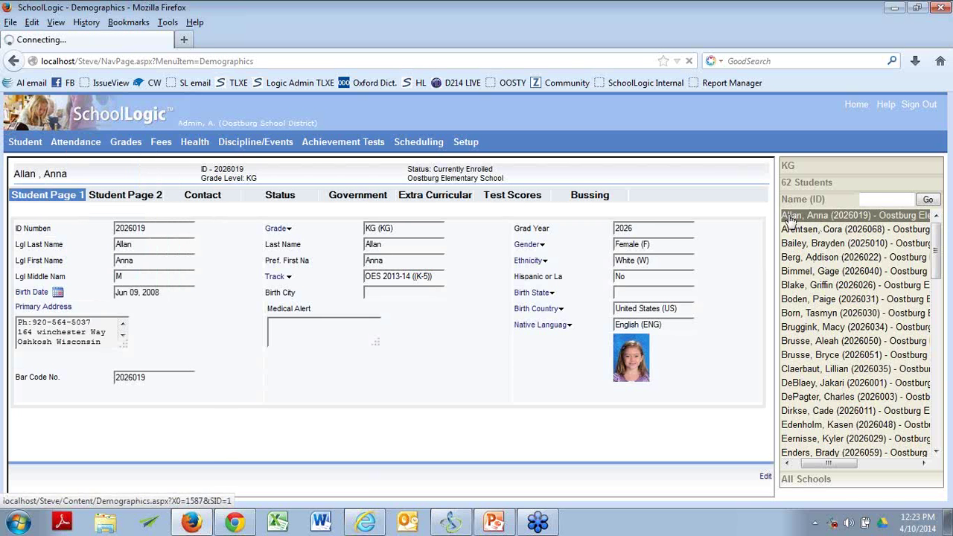
pyautogui.click(251, 158)
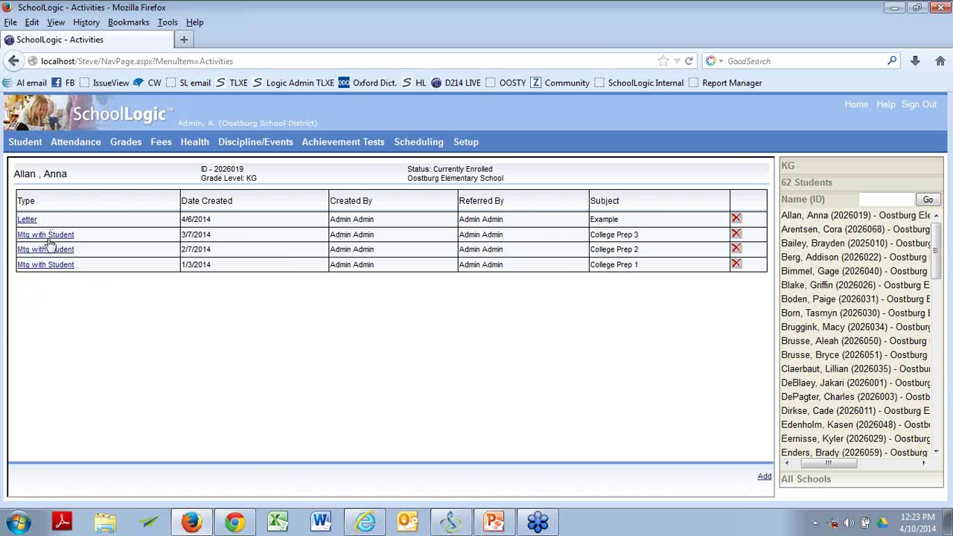
# View the Activity Type options in the College Prep 1 student meeting's details and close them without changes
pyautogui.click(49, 268)
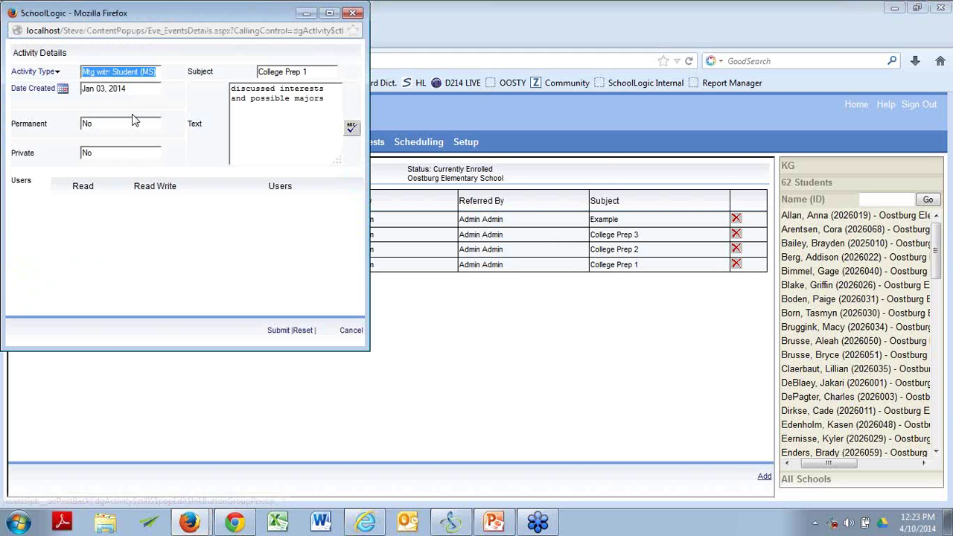
pyautogui.click(55, 72)
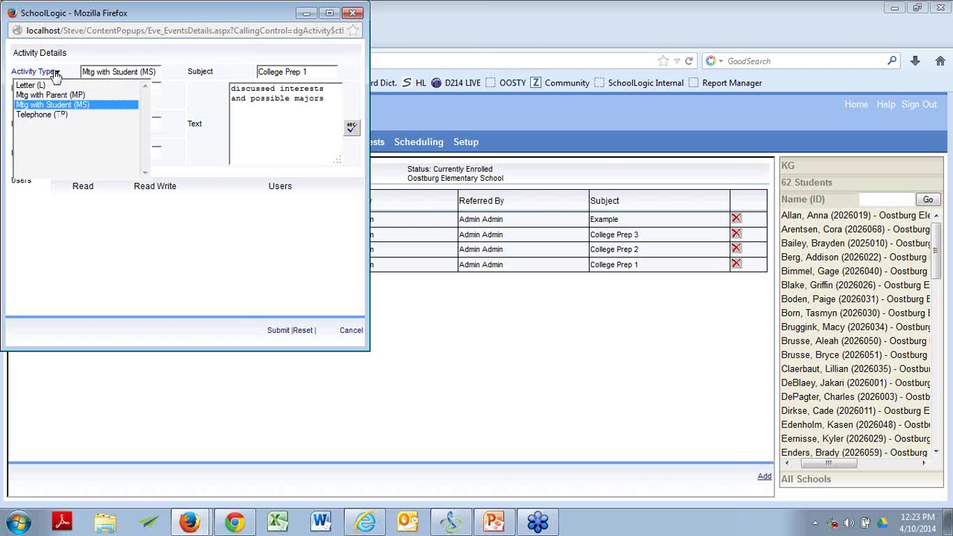
pyautogui.click(352, 13)
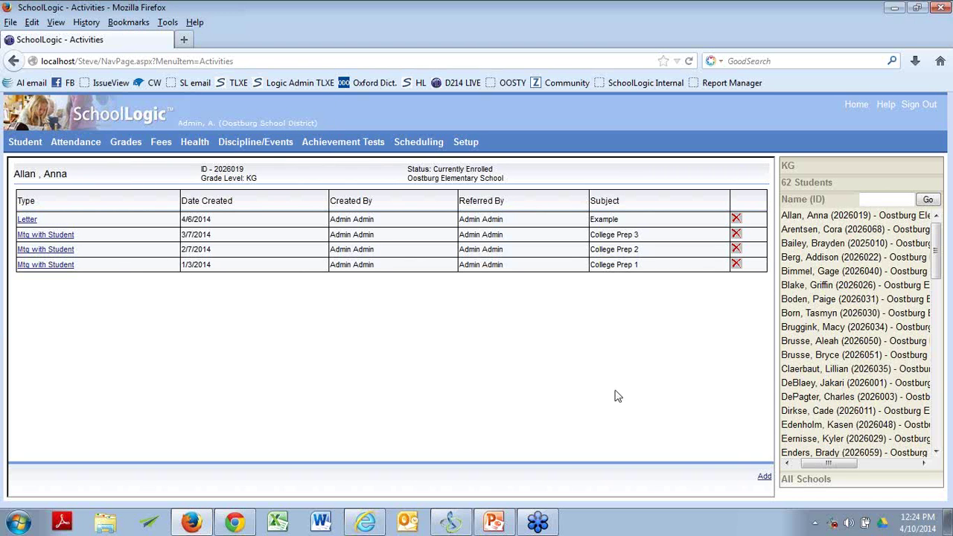
# Reopen the College Prep 1 meeting details, place them below the activity list to review subject and text, and close them
pyautogui.click(494, 522)
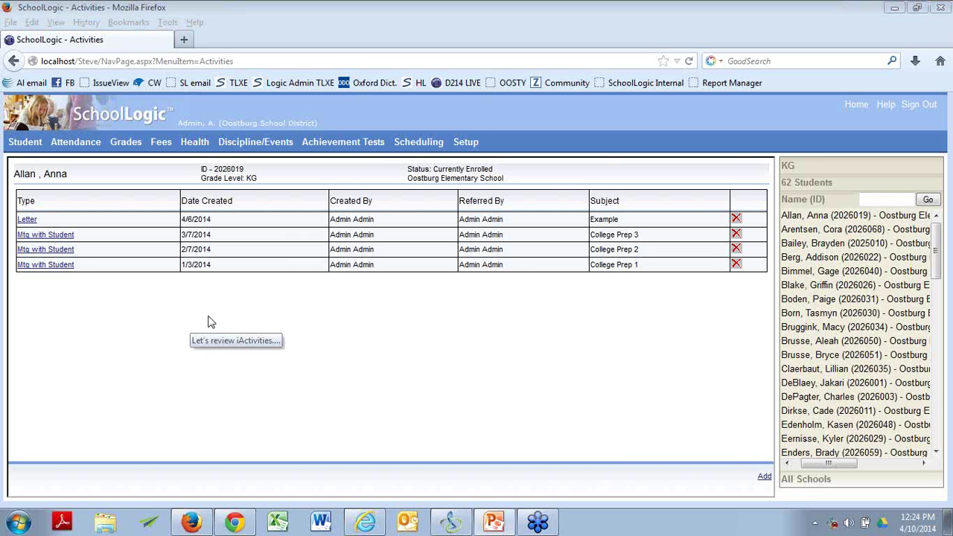
pyautogui.click(64, 268)
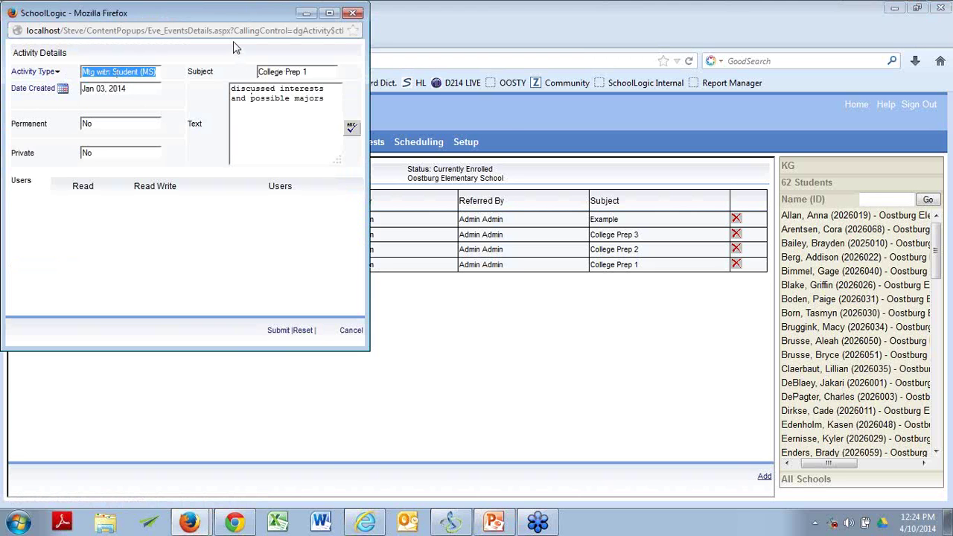
pyautogui.moveTo(222, 20); pyautogui.dragTo(573, 301)
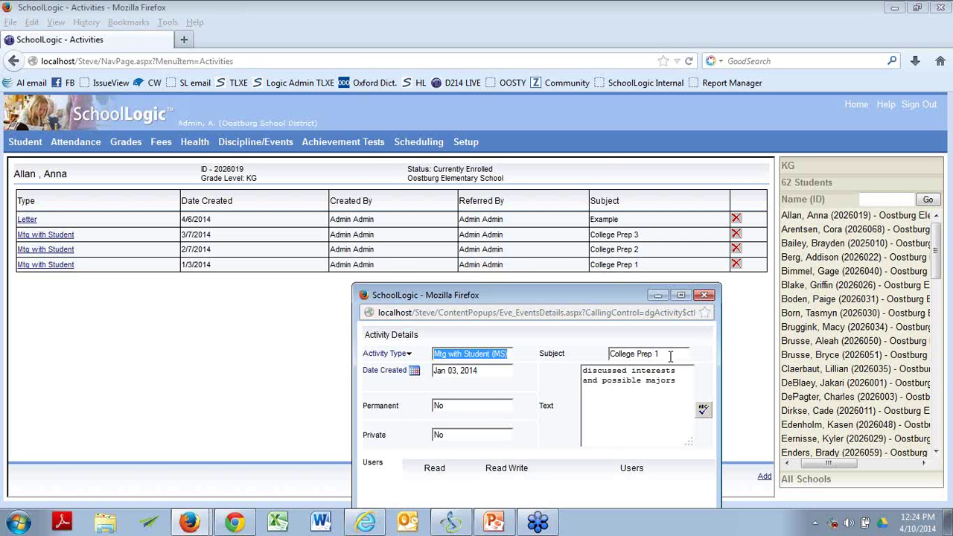
pyautogui.click(702, 296)
# Open the Activity Reporting report and limit its student selection to the first KG student in the list
pyautogui.moveTo(237, 142)
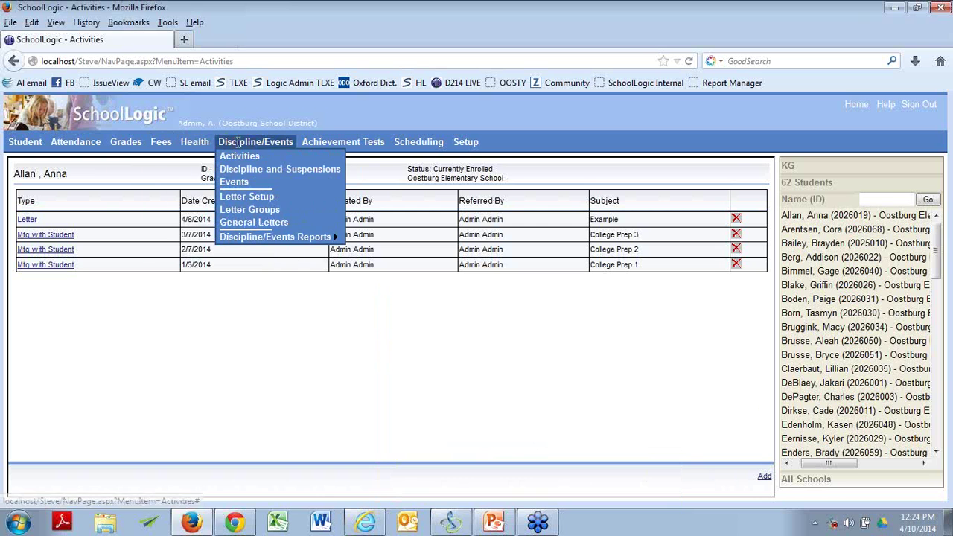
pyautogui.moveTo(298, 237)
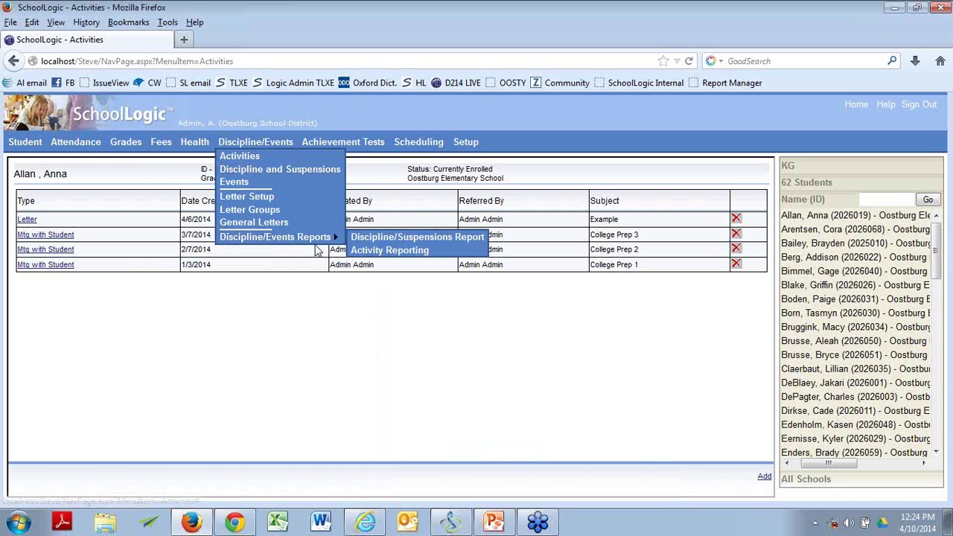
pyautogui.click(368, 253)
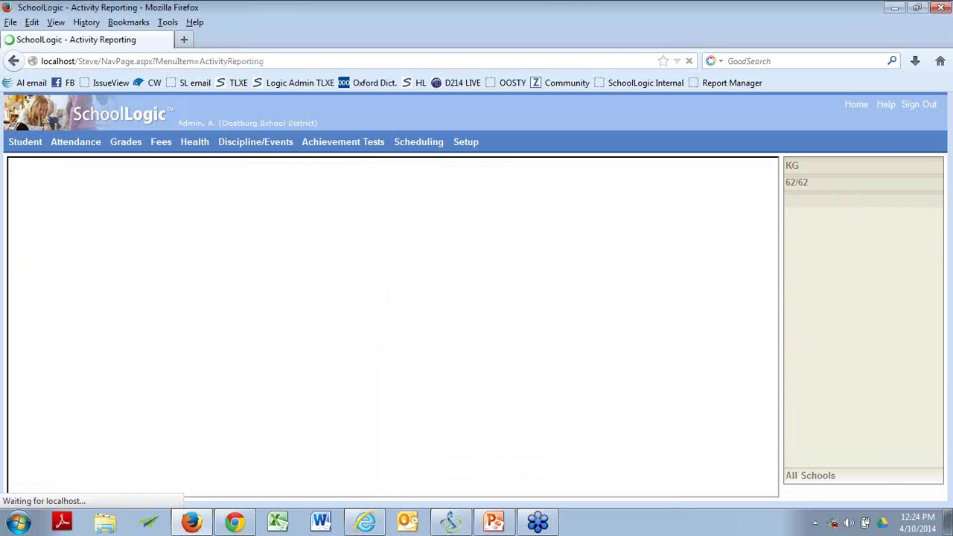
pyautogui.click(795, 185)
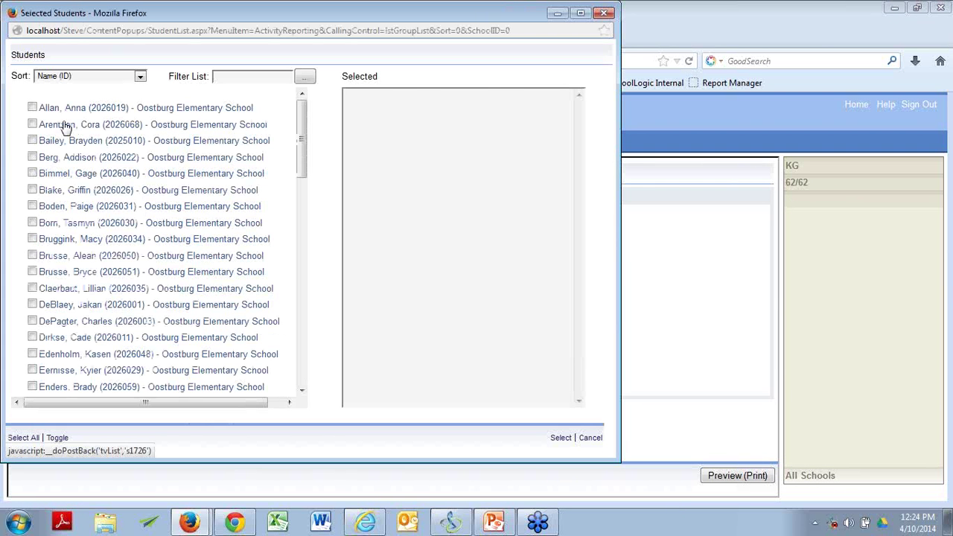
pyautogui.click(32, 108)
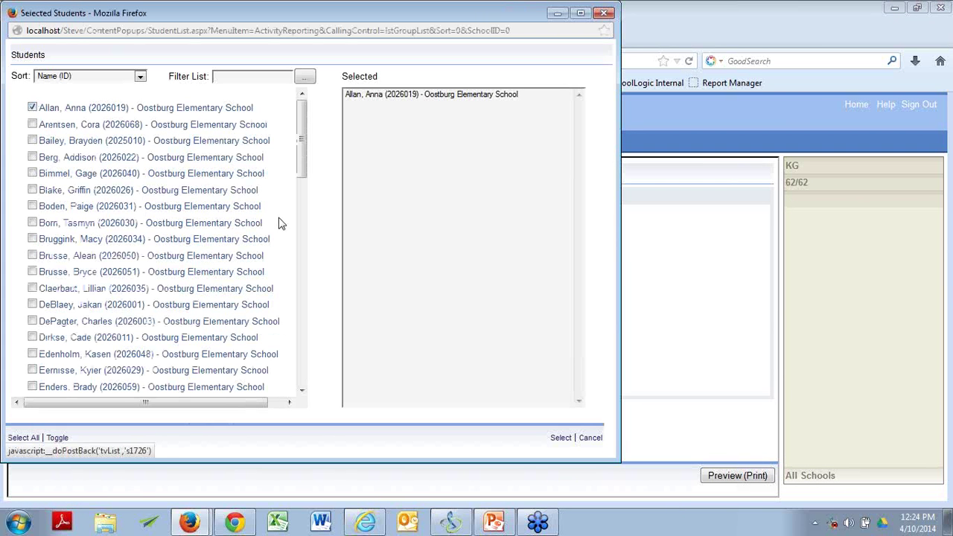
pyautogui.click(561, 439)
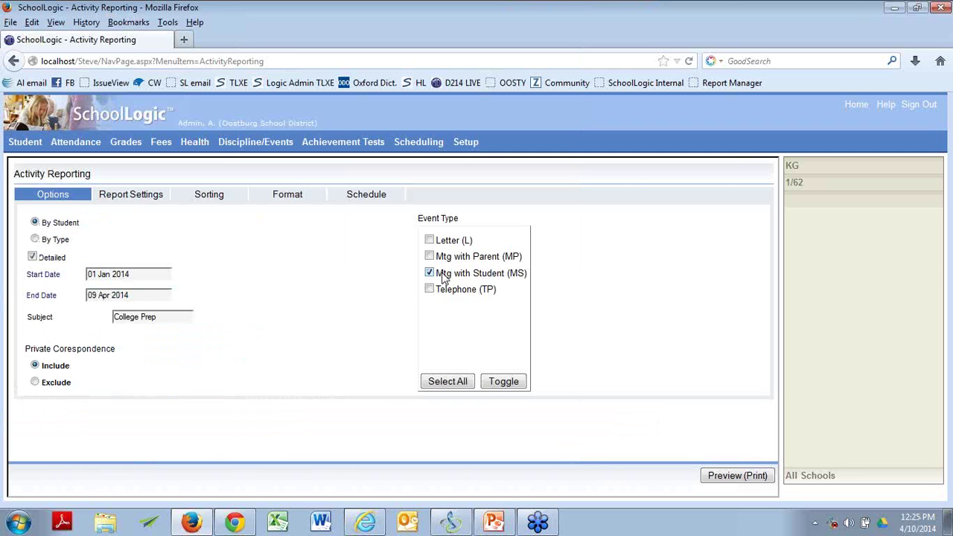
# Preview the detailed Activity Reporting report of the student's College Prep meetings and close the preview
pyautogui.click(763, 479)
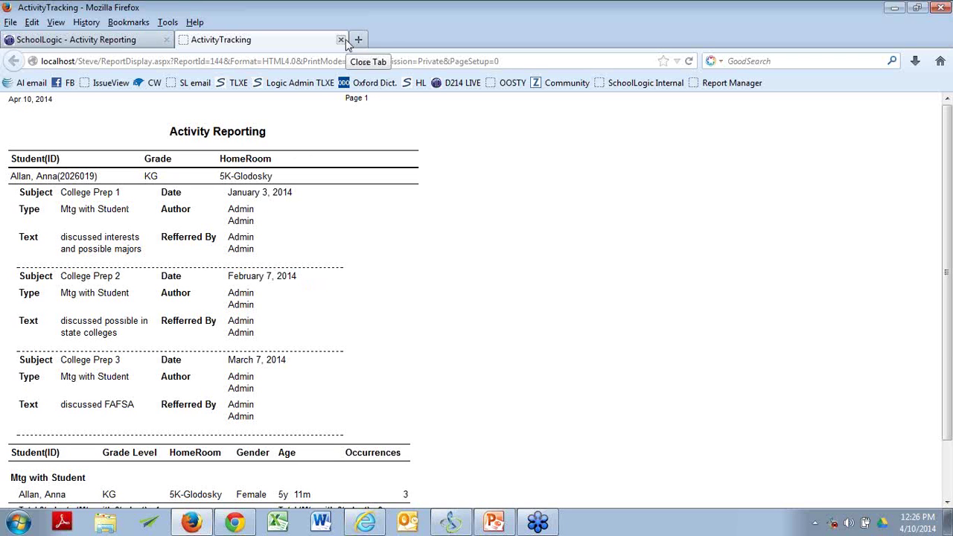
pyautogui.click(494, 522)
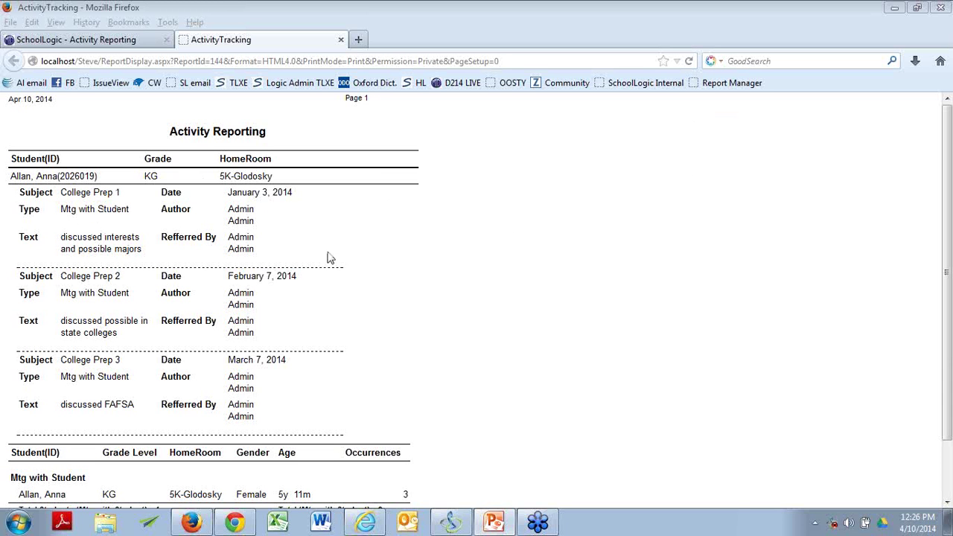
pyautogui.click(341, 40)
# Start a new Mtg with Student activity on the first KG student's Activities page with the text "you can be as descriptive"
pyautogui.moveTo(253, 143)
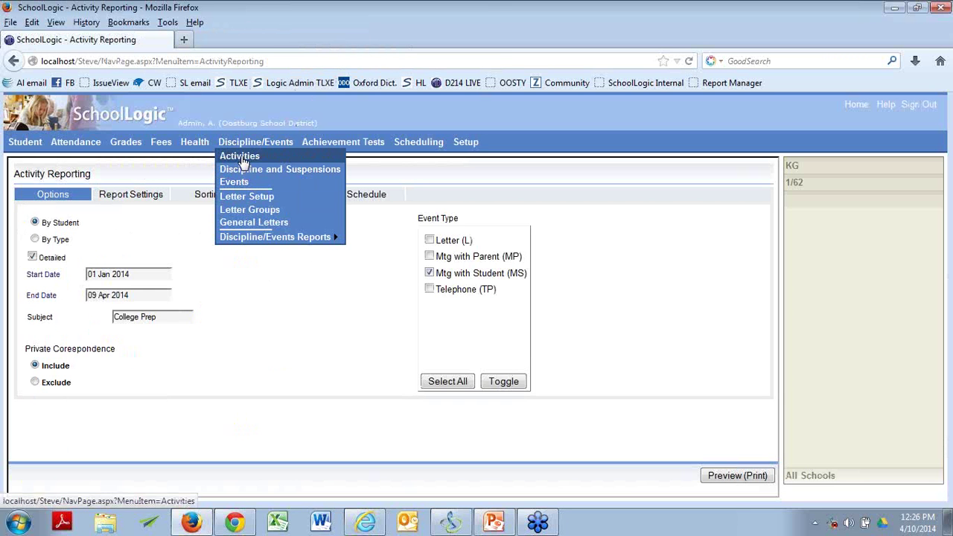
pyautogui.click(240, 157)
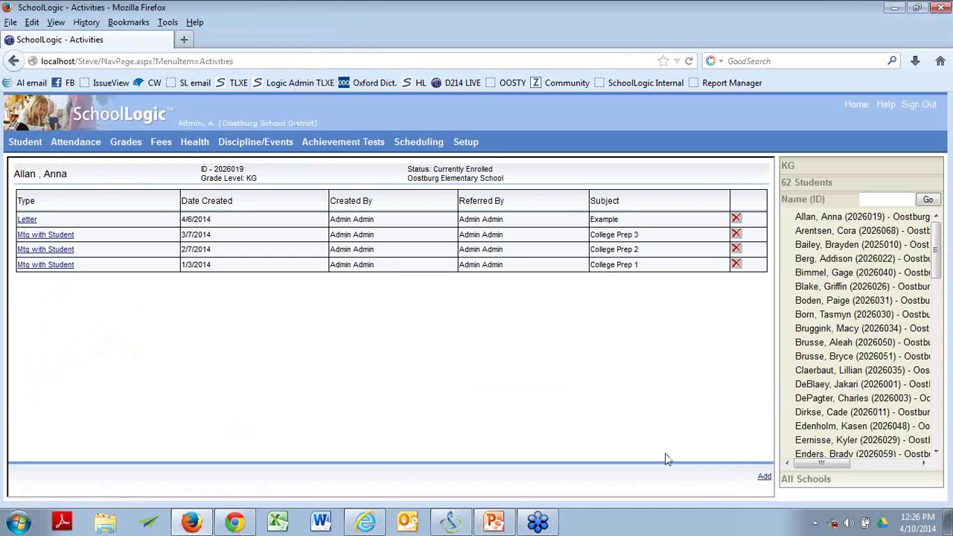
pyautogui.click(763, 477)
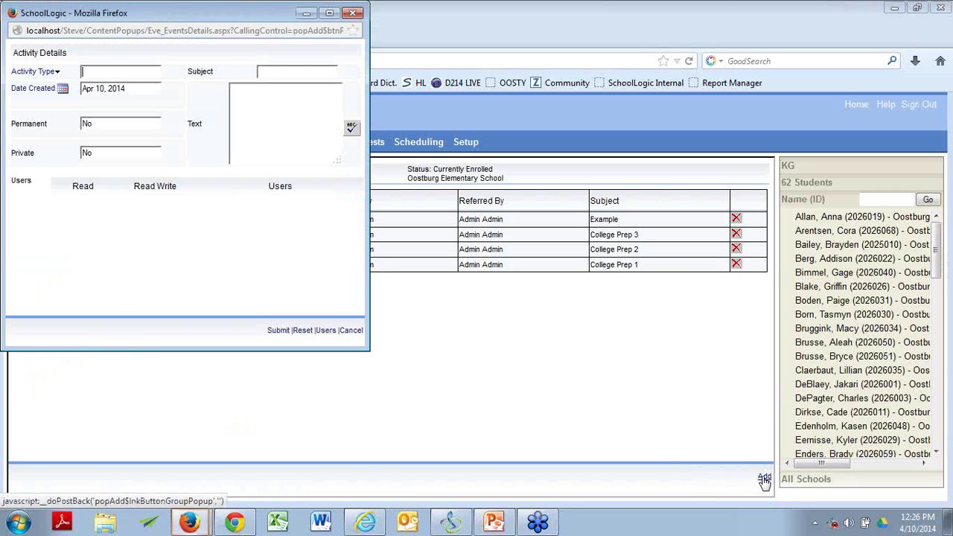
pyautogui.click(48, 73)
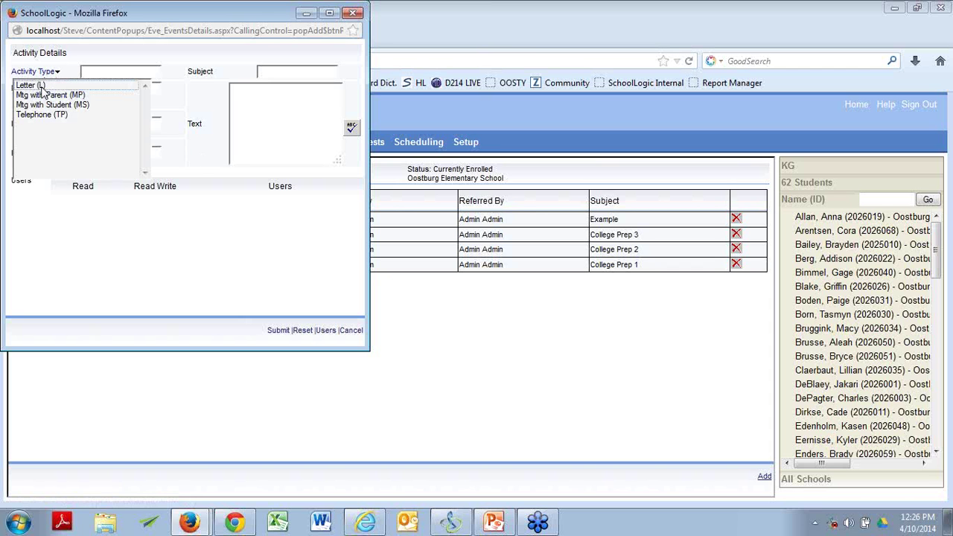
pyautogui.click(49, 105)
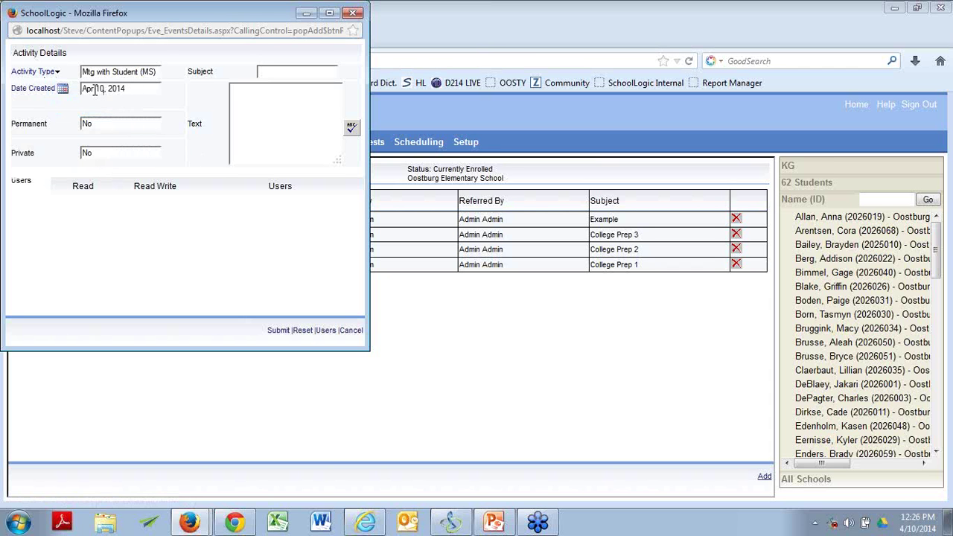
pyautogui.moveTo(93, 12); pyautogui.dragTo(338, 95)
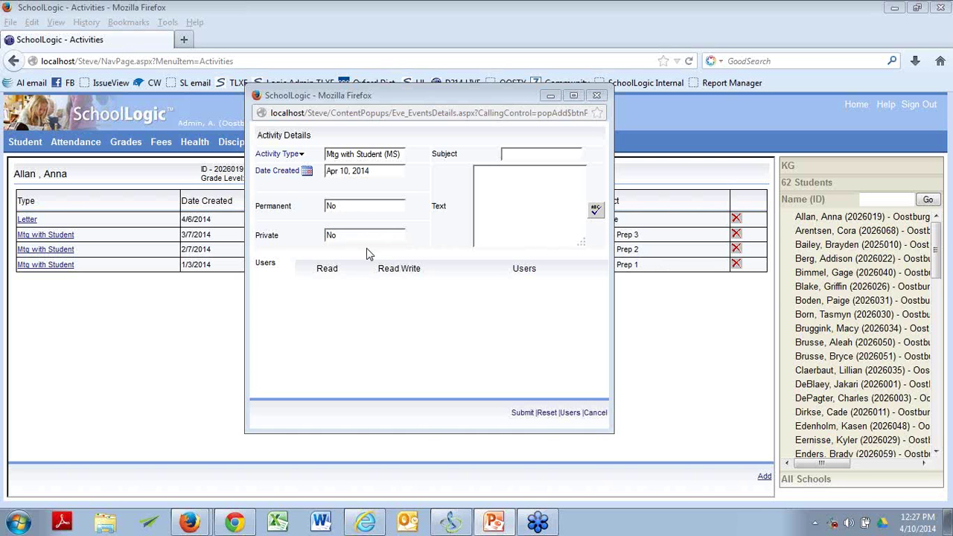
pyautogui.click(508, 213)
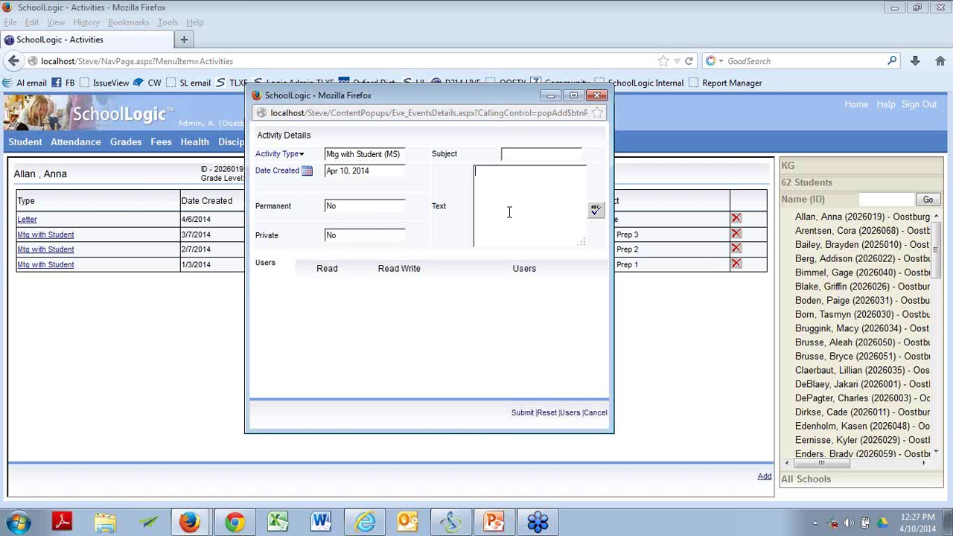
pyautogui.write('you can be as descriptive')
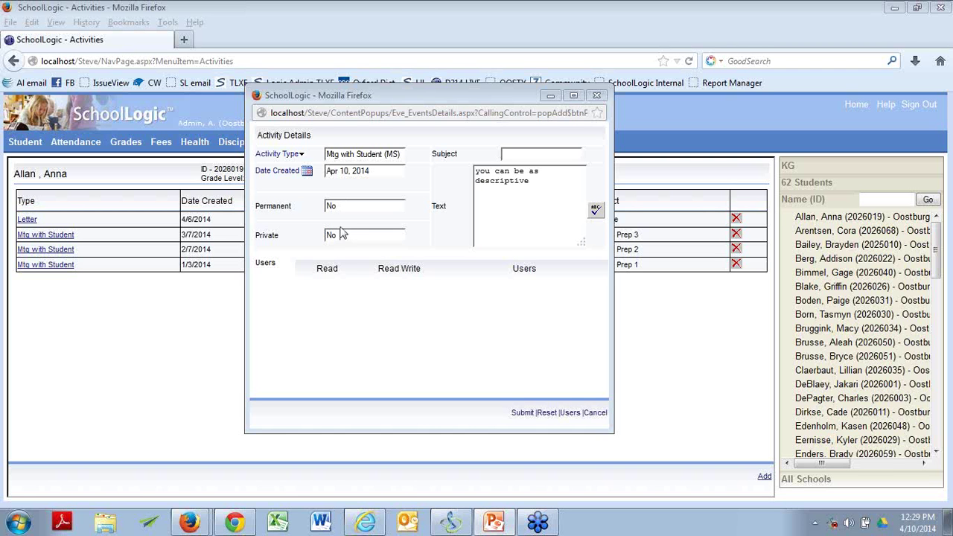
# Set Private to Yes to view the user access list, set it back to No, and discard the new activity
pyautogui.moveTo(341, 234); pyautogui.dragTo(321, 236)
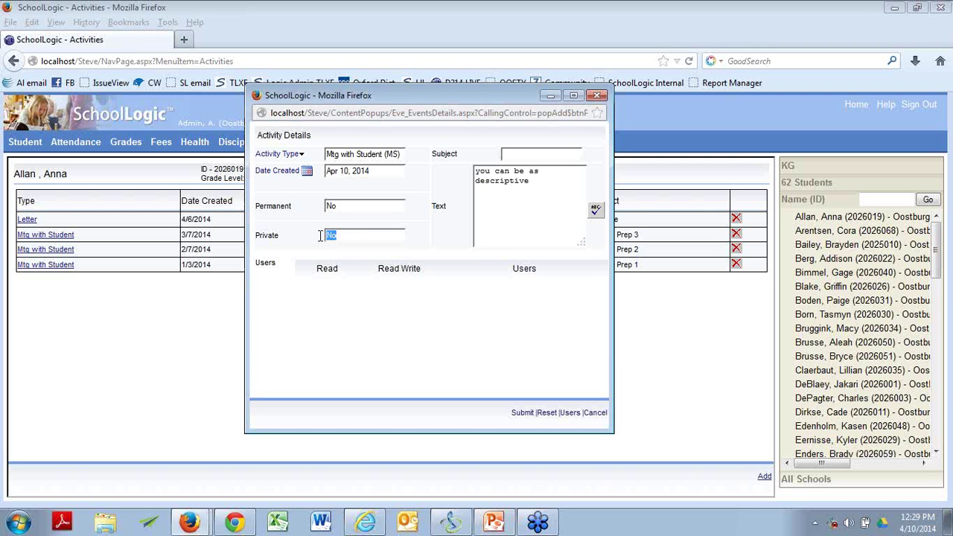
pyautogui.write('Yes')
pyautogui.click(570, 418)
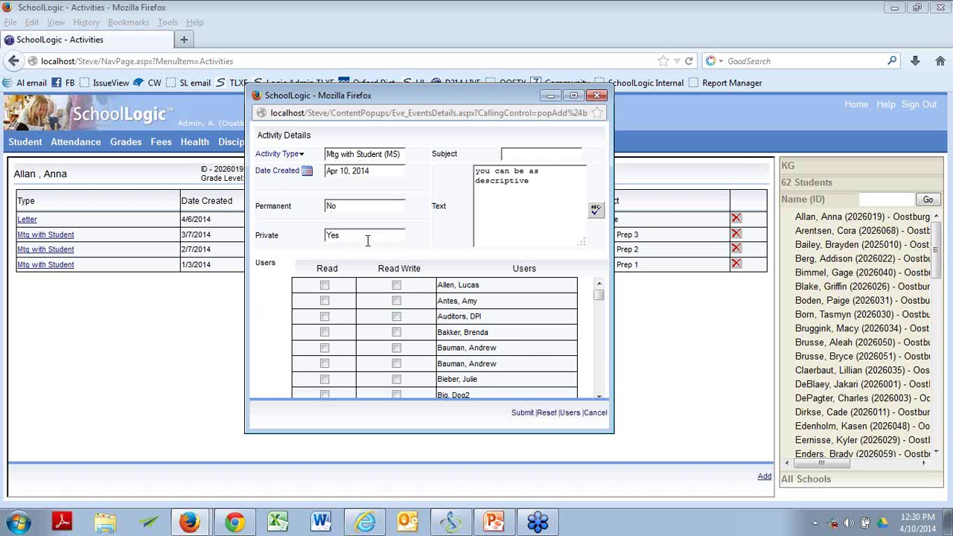
pyautogui.moveTo(364, 238); pyautogui.dragTo(320, 231)
pyautogui.write('No')
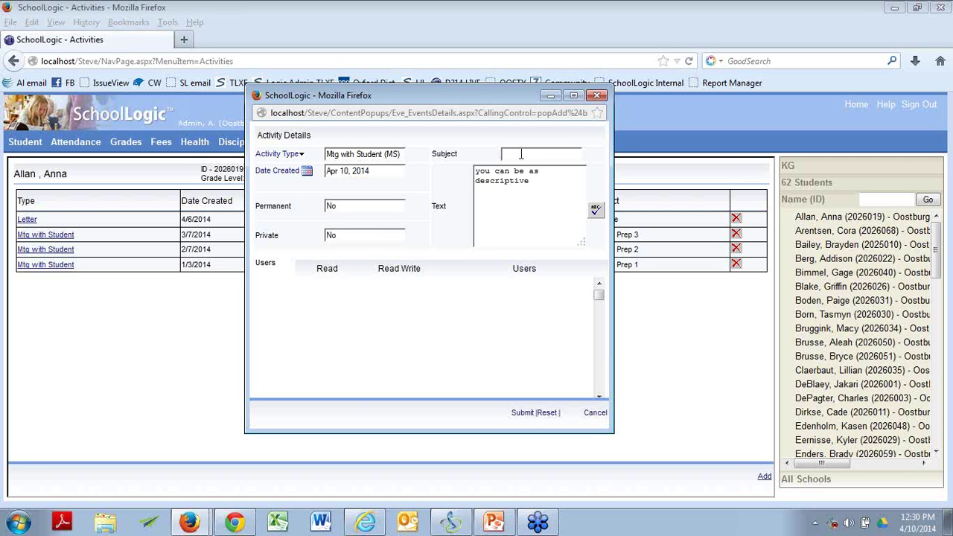
pyautogui.click(600, 96)
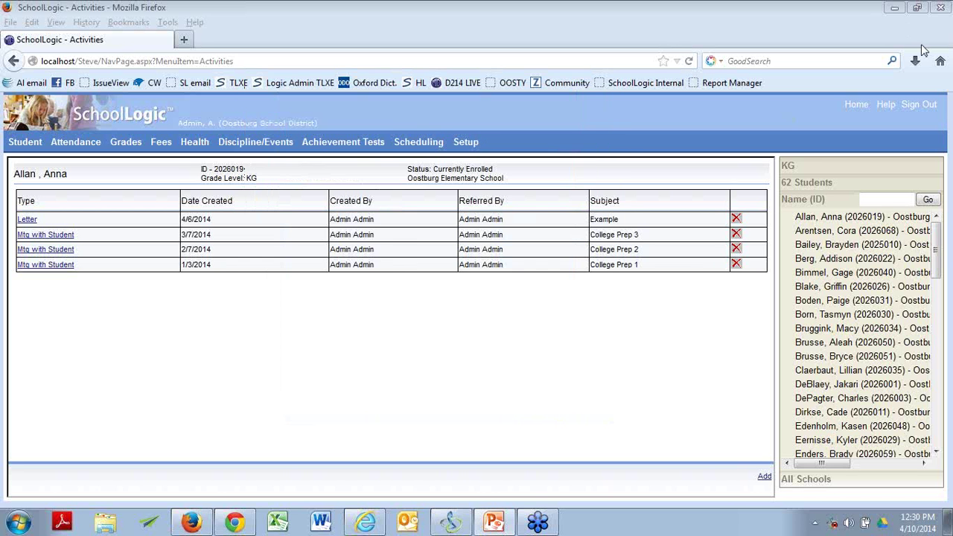
# Switch to the Arlington SchoolLogic site in Internet Explorer and open its Activity Reporting report
pyautogui.press('super+d')
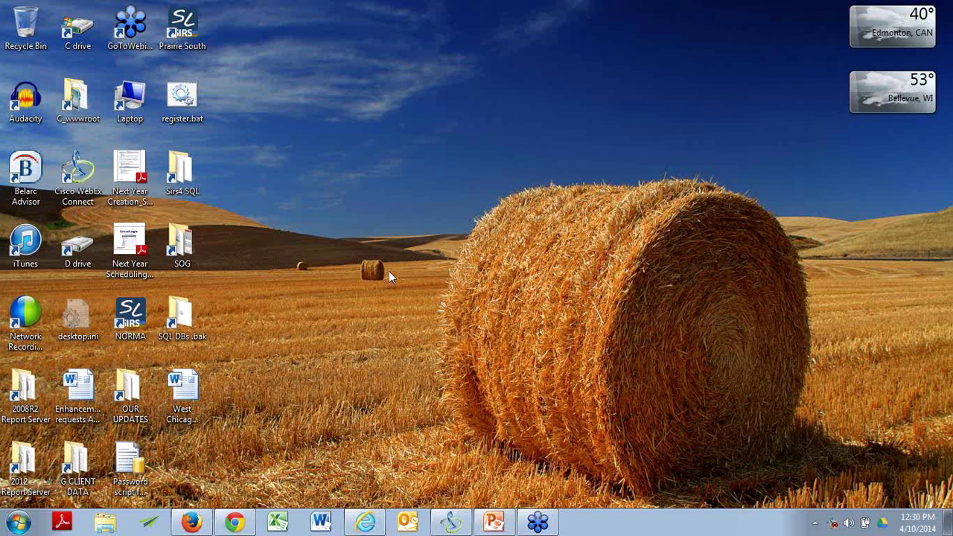
pyautogui.click(370, 525)
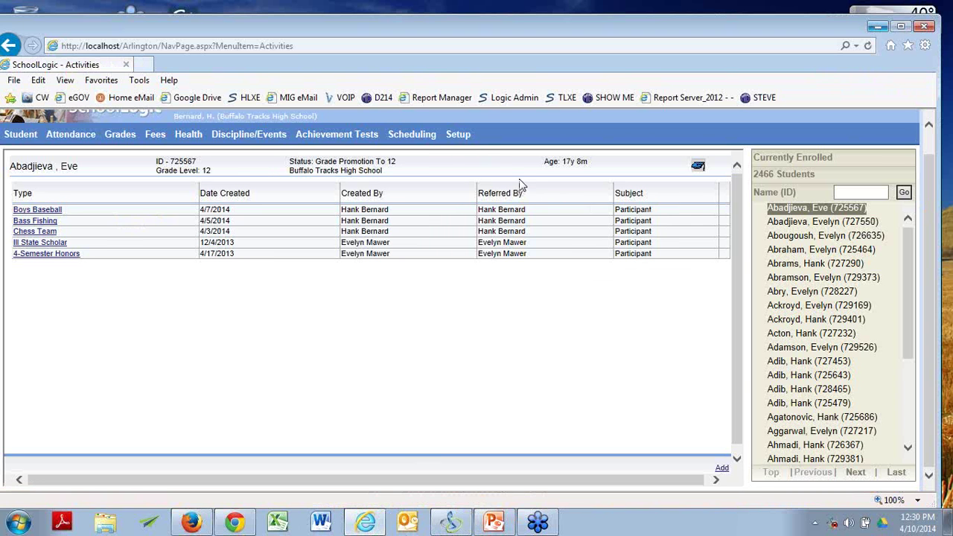
pyautogui.moveTo(250, 134)
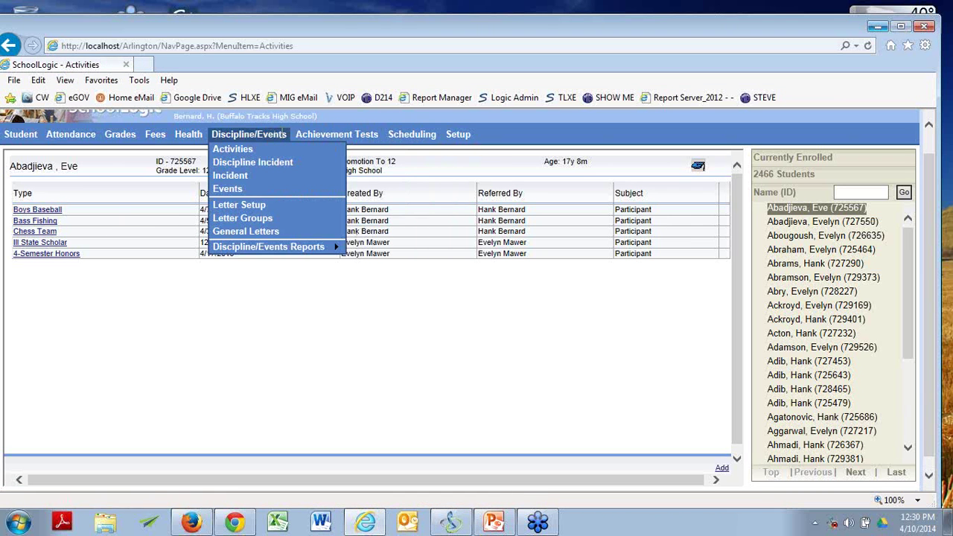
pyautogui.moveTo(297, 247)
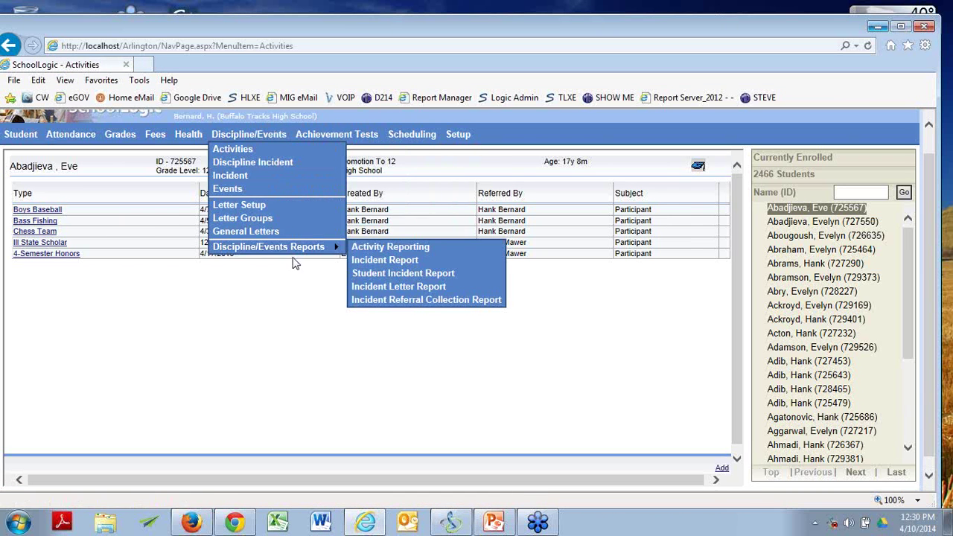
pyautogui.click(369, 253)
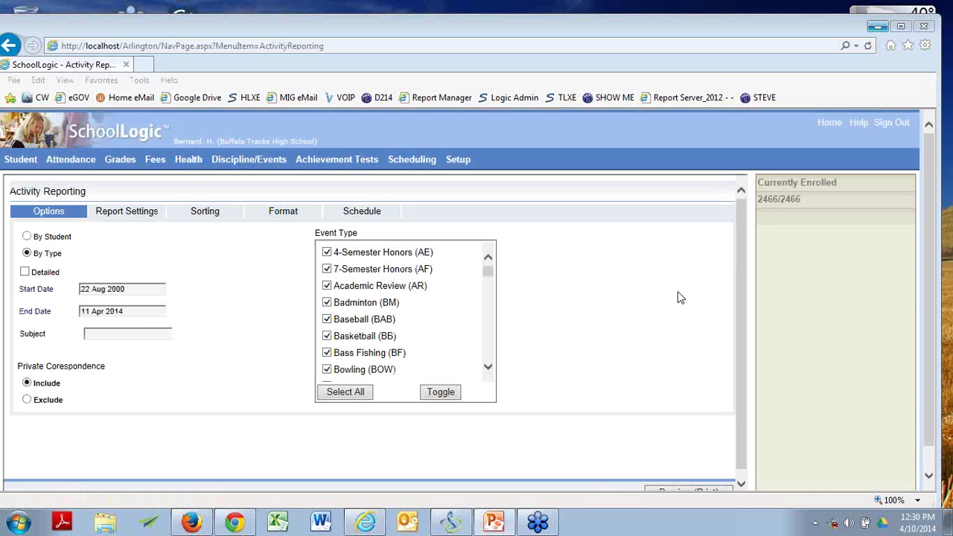
# Limit the report to the first four students plus the sixth and seventh students in the currently enrolled list
pyautogui.click(771, 199)
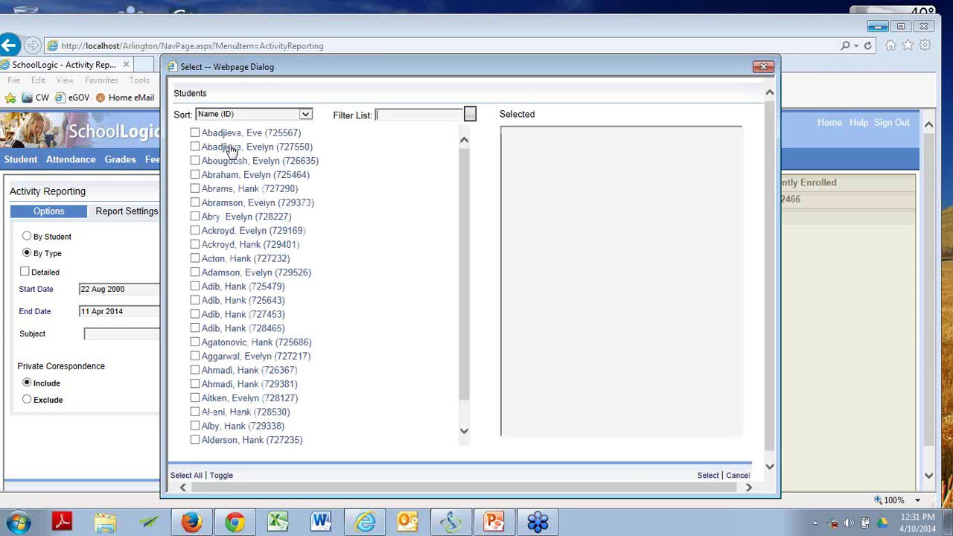
pyautogui.click(195, 133)
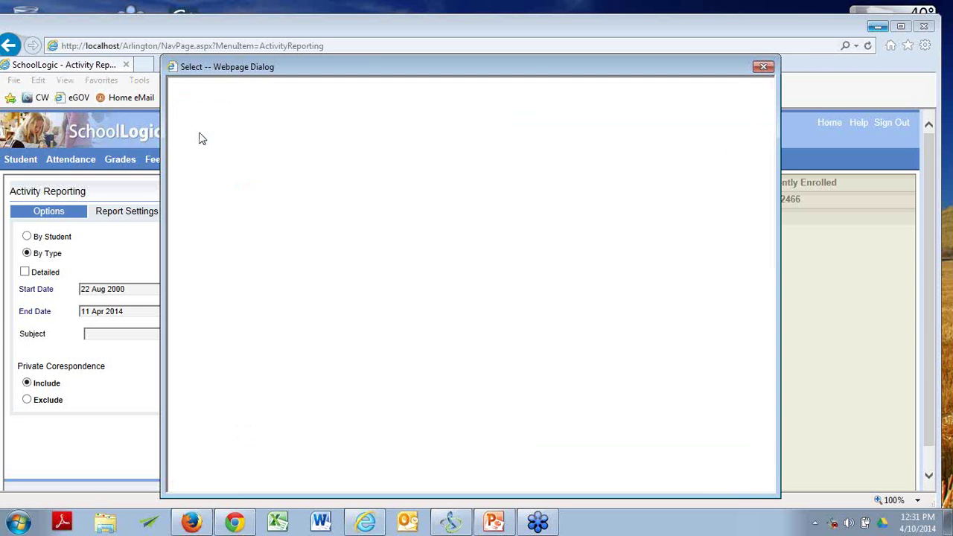
pyautogui.click(195, 147)
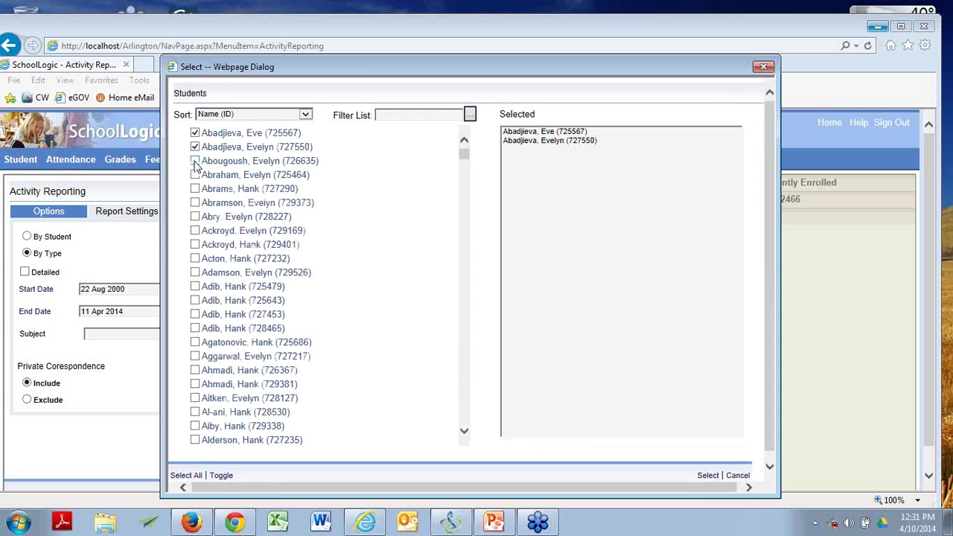
pyautogui.click(196, 159)
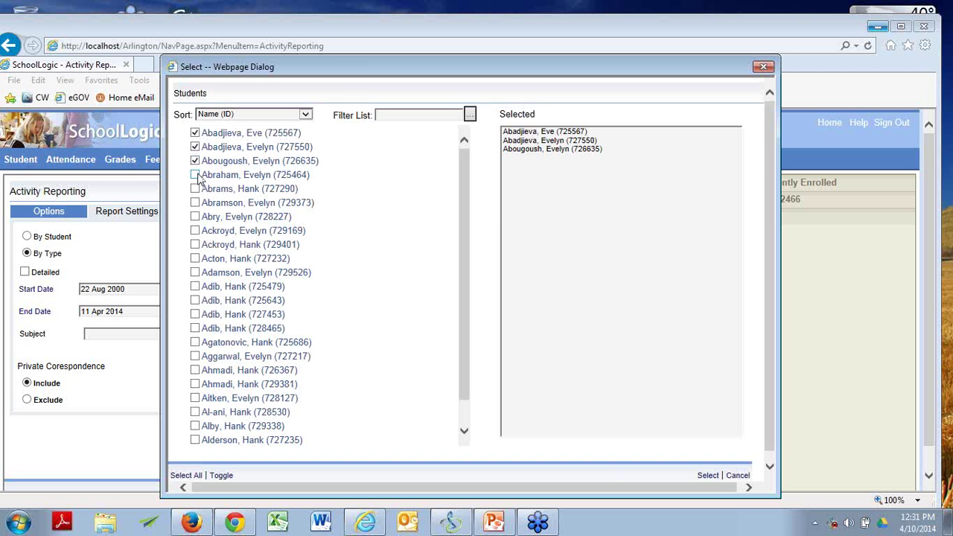
pyautogui.click(194, 170)
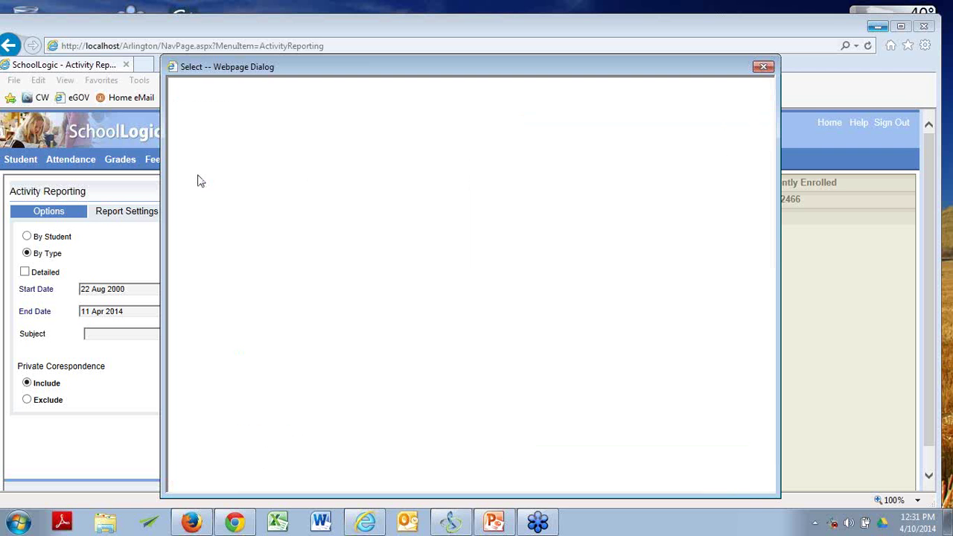
pyautogui.click(195, 188)
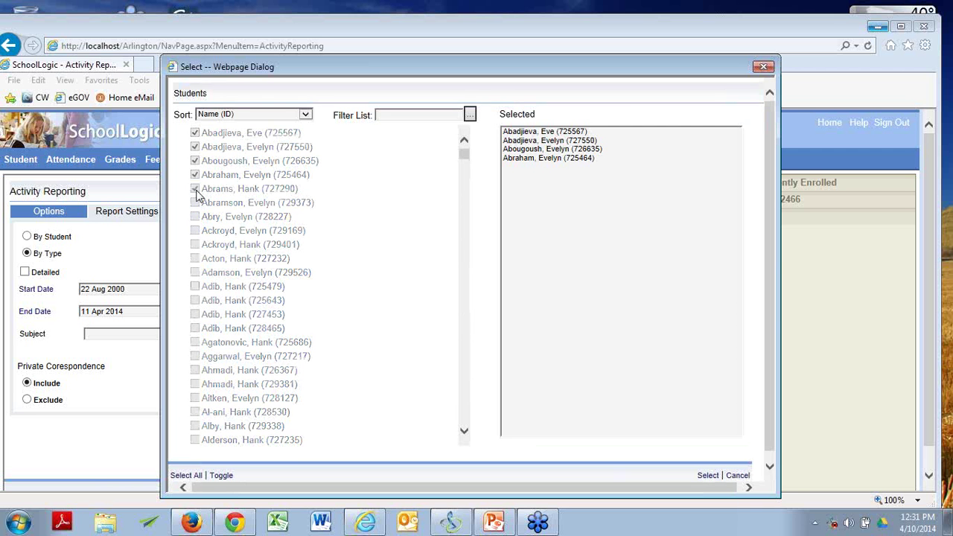
pyautogui.click(198, 196)
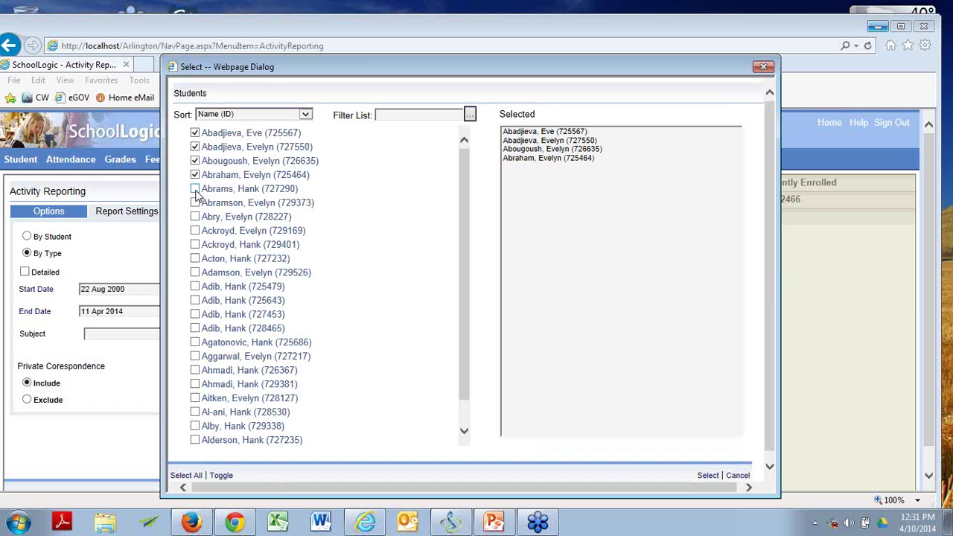
pyautogui.click(196, 199)
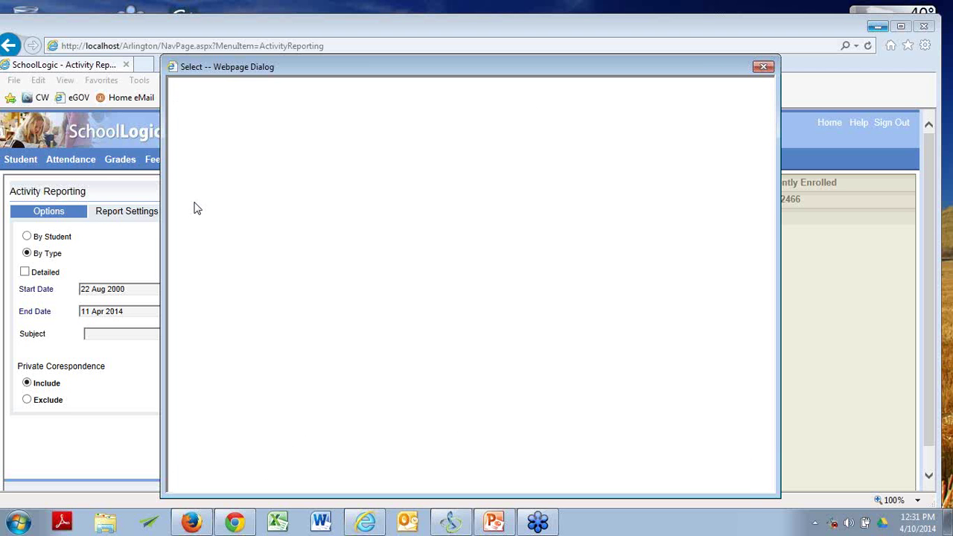
pyautogui.click(195, 217)
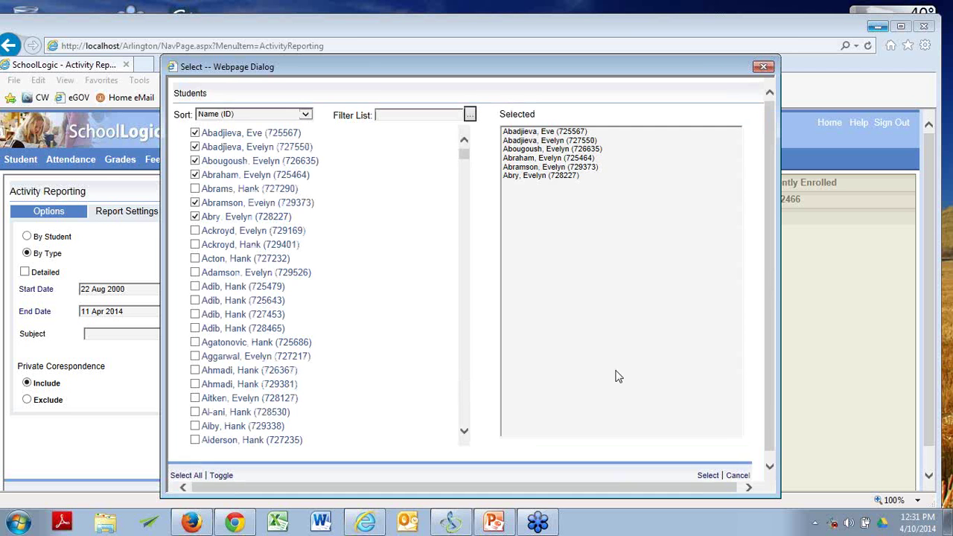
pyautogui.click(707, 476)
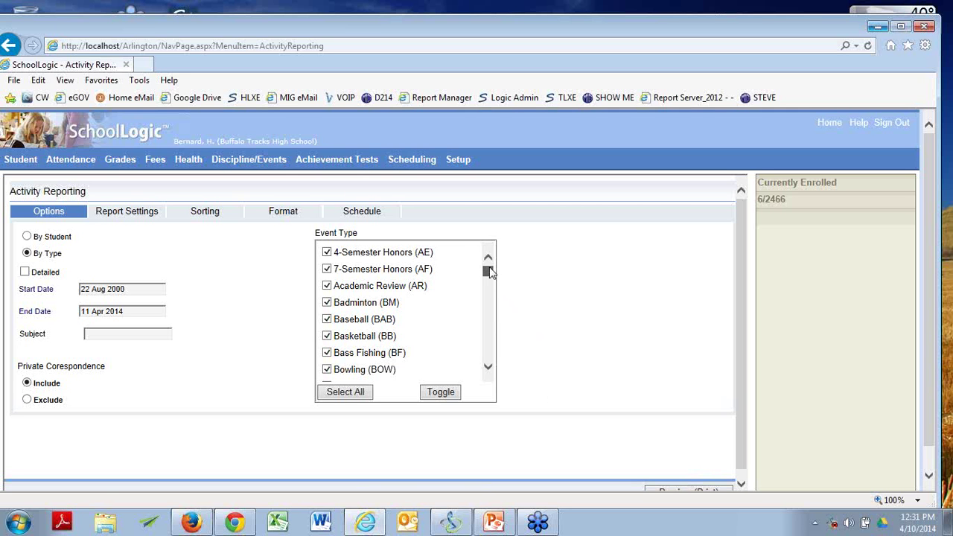
# Restrict the report's event types to Girls Golf (05) only by deselecting it and inverting the whole selection
pyautogui.moveTo(489, 270); pyautogui.dragTo(490, 311)
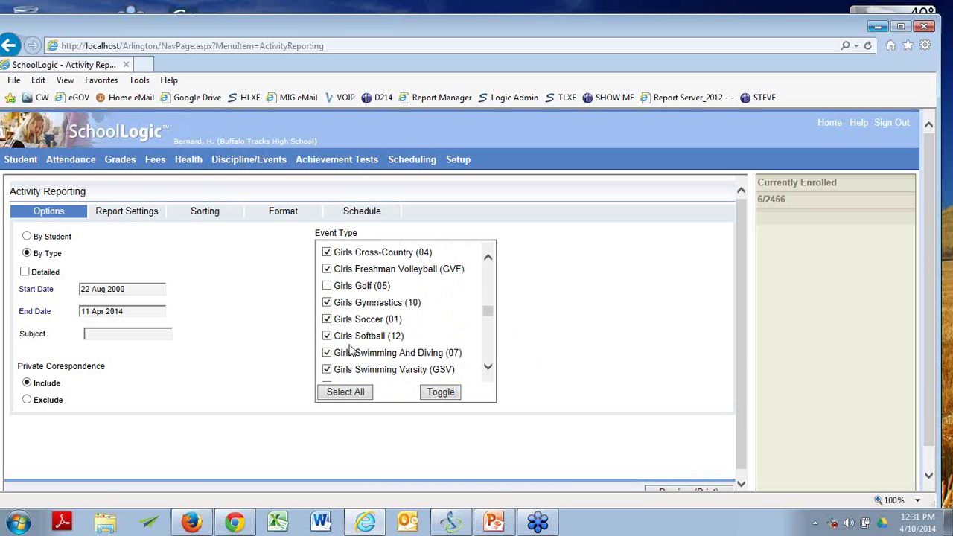
pyautogui.click(441, 392)
# Open and dismiss the Start Date calendar, and switch private correspondence to Exclude and back to Include
pyautogui.click(45, 292)
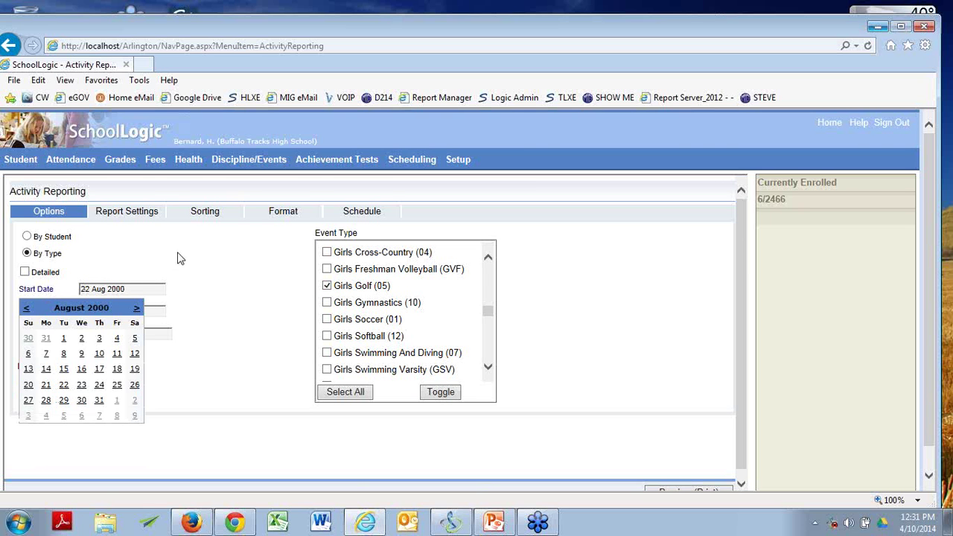
pyautogui.click(148, 359)
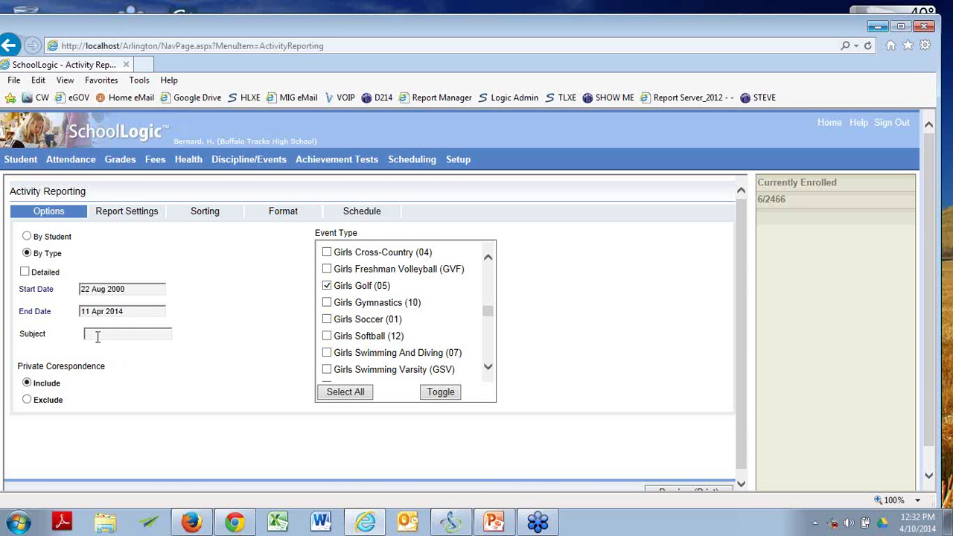
pyautogui.click(27, 401)
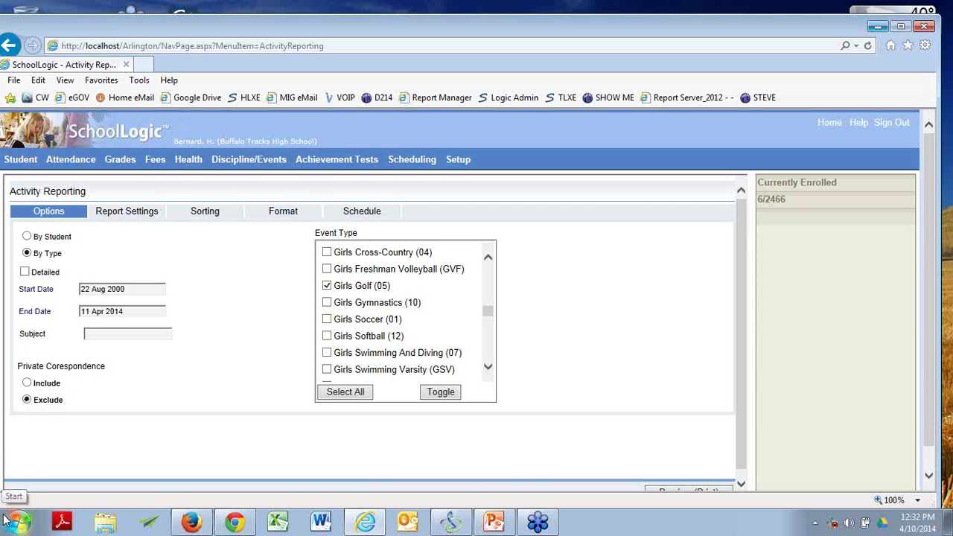
pyautogui.click(35, 385)
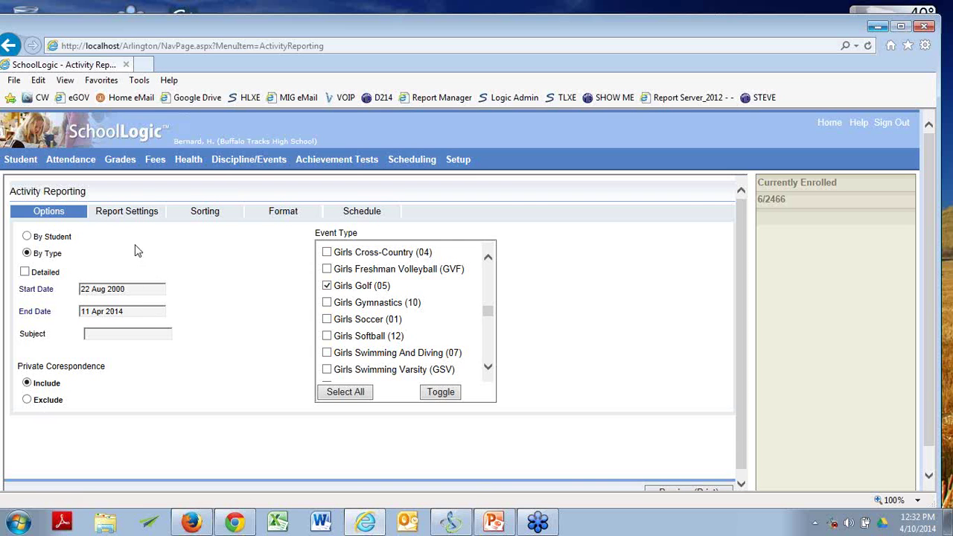
# Look through the report's settings, available sort fields, format and schedule pages, and return to its options
pyautogui.click(130, 214)
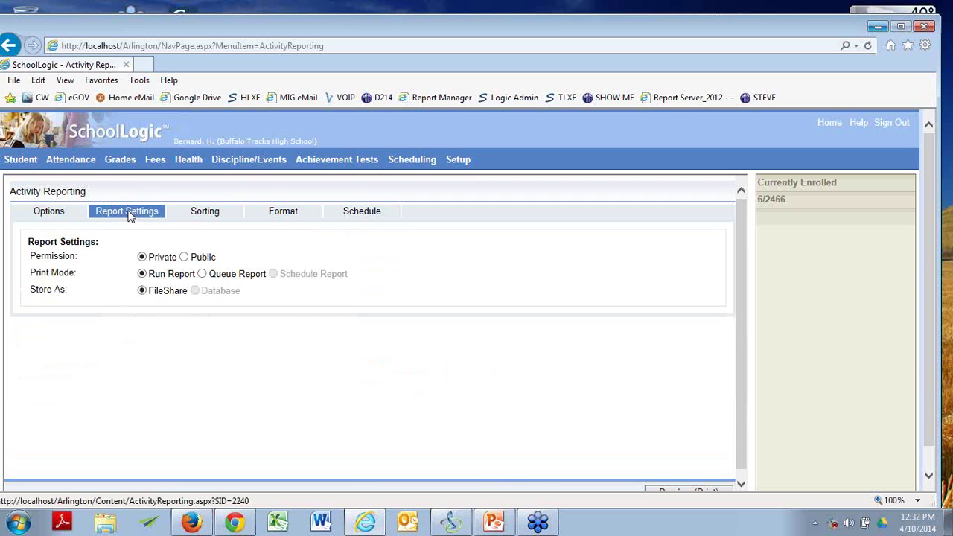
pyautogui.click(216, 215)
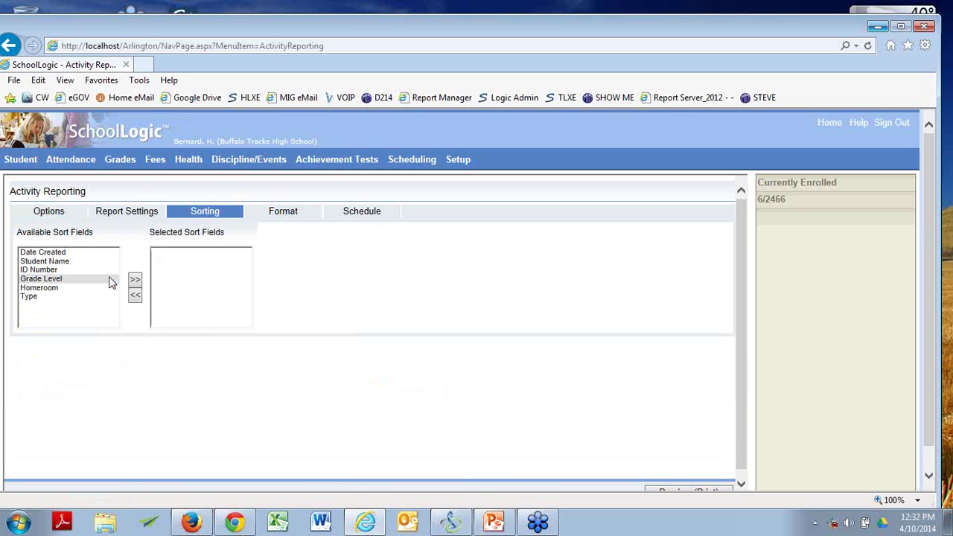
pyautogui.click(70, 262)
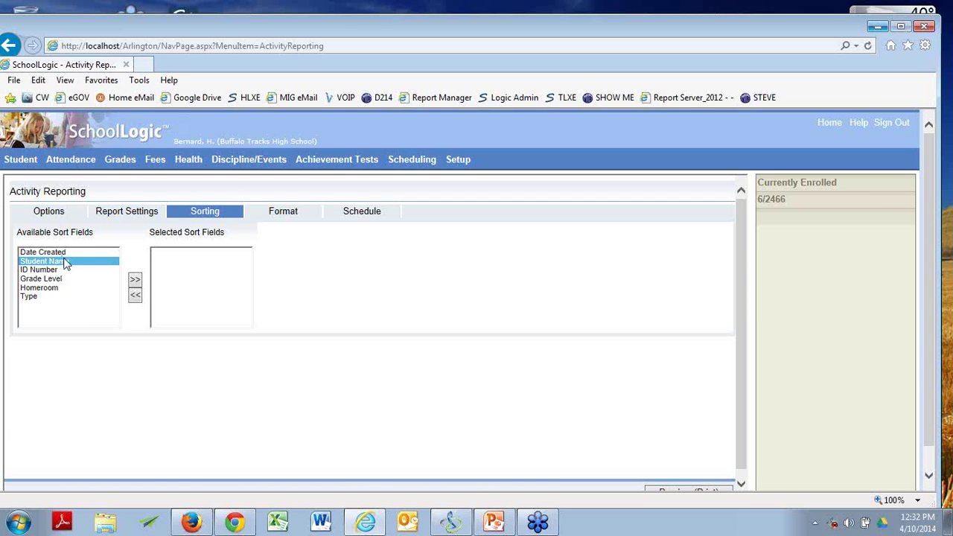
pyautogui.click(65, 253)
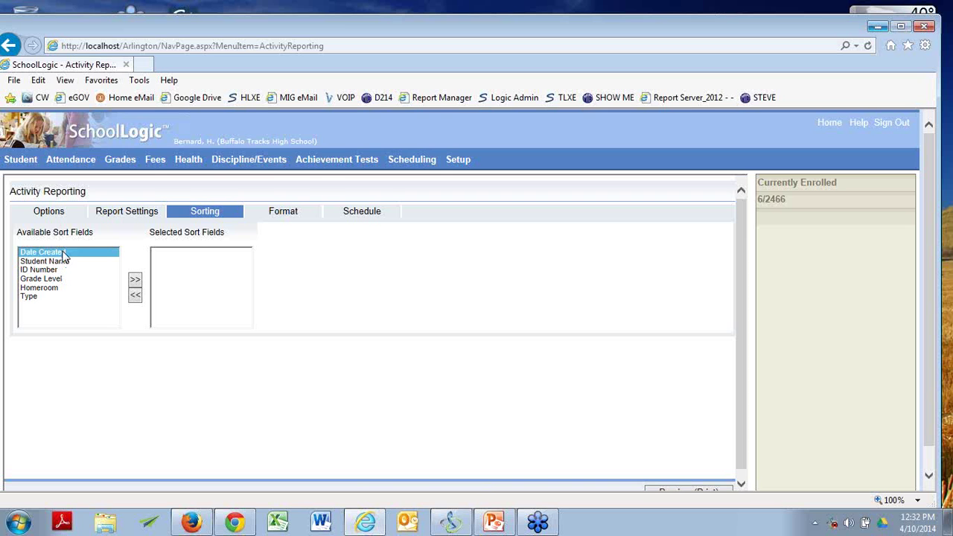
pyautogui.click(61, 253)
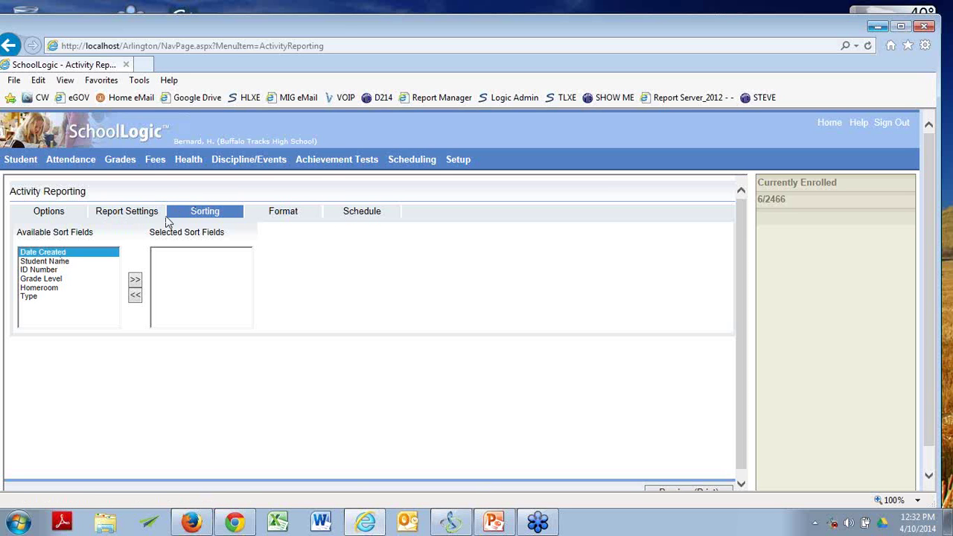
pyautogui.click(289, 216)
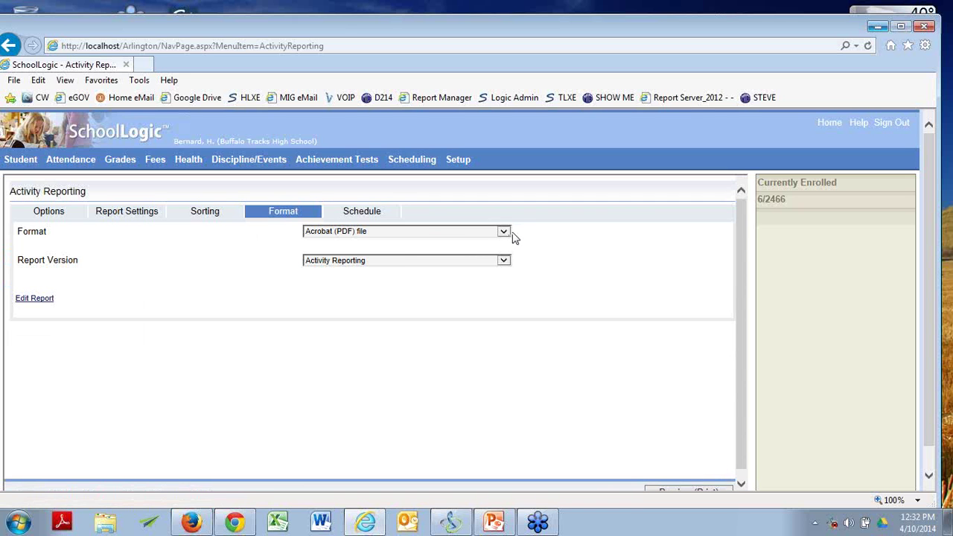
pyautogui.click(361, 214)
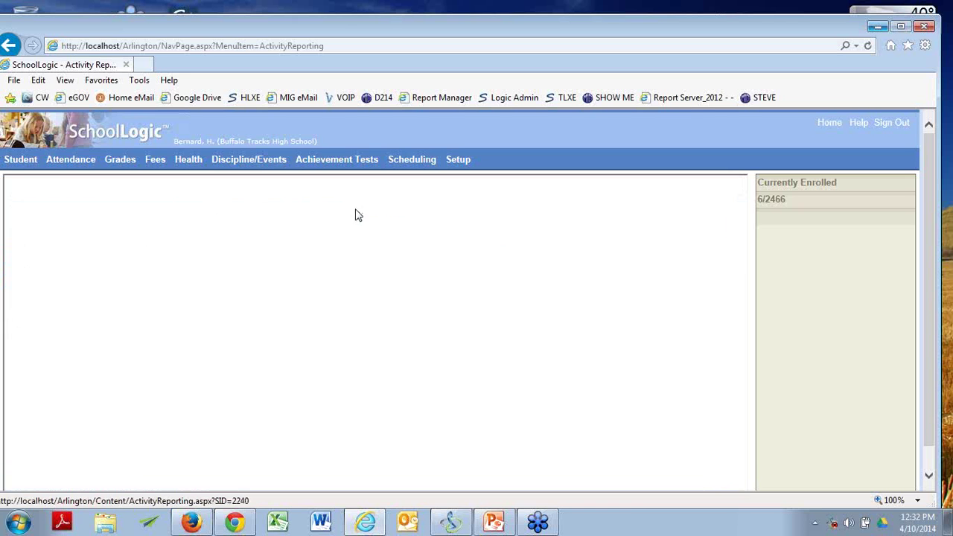
pyautogui.click(57, 214)
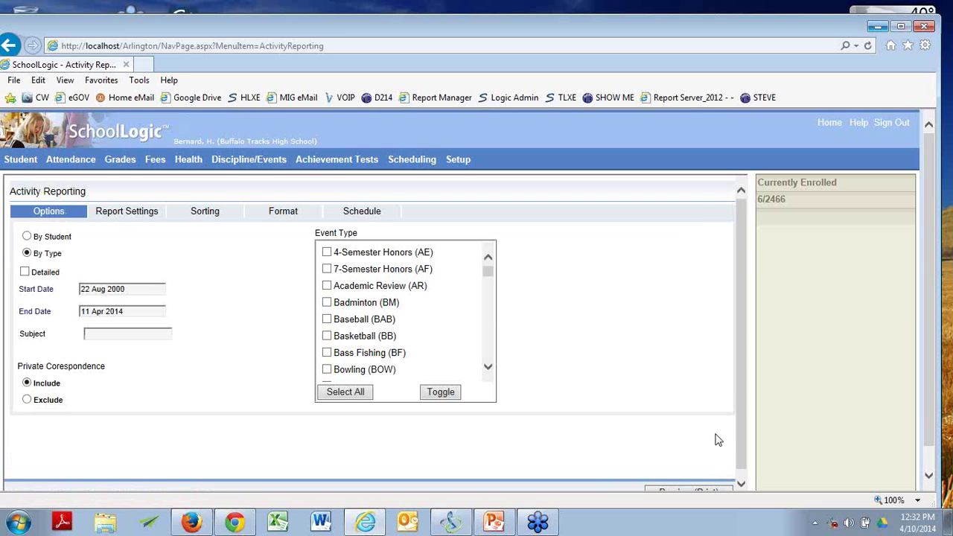
# Preview the Girls Golf report organized by student, review its student rows and totals, and close the preview
pyautogui.scroll(-1, 716, 441)
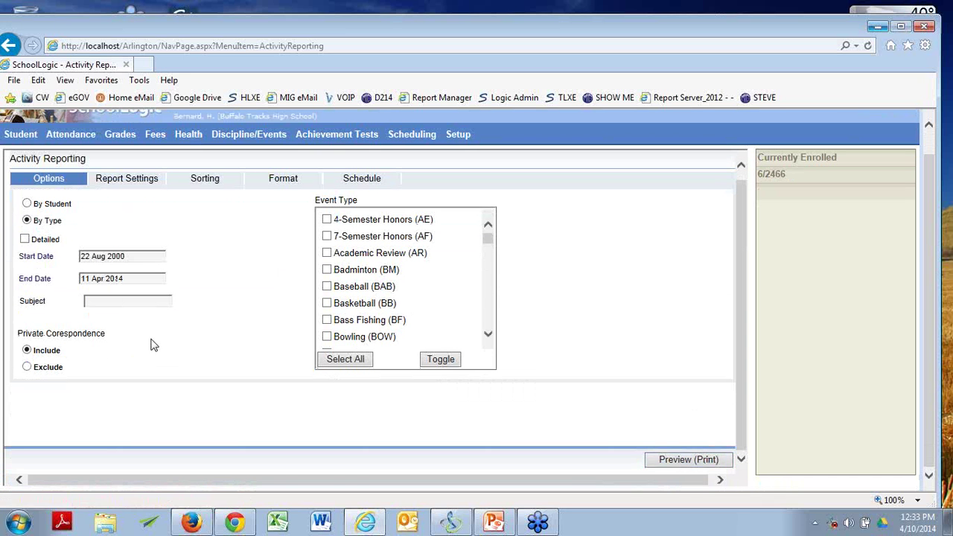
pyautogui.click(26, 203)
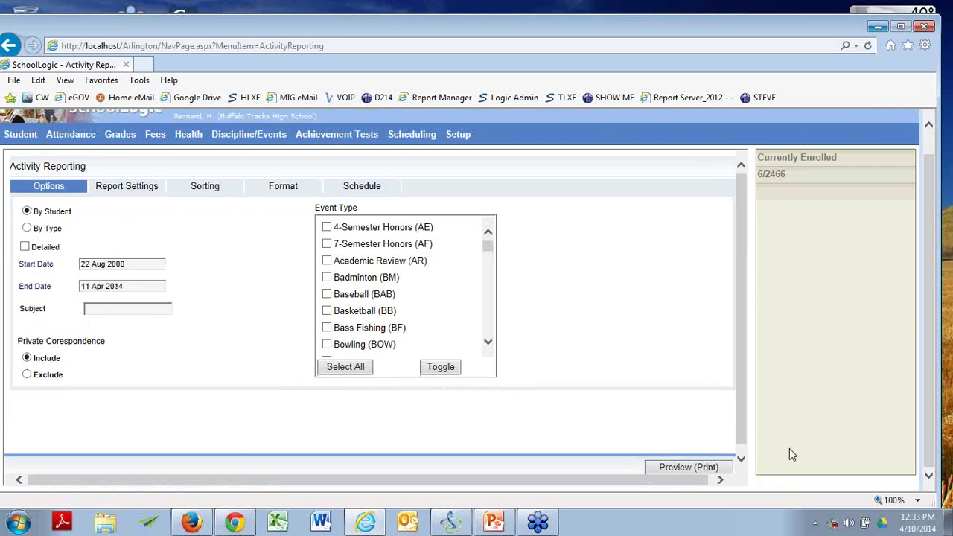
pyautogui.click(696, 468)
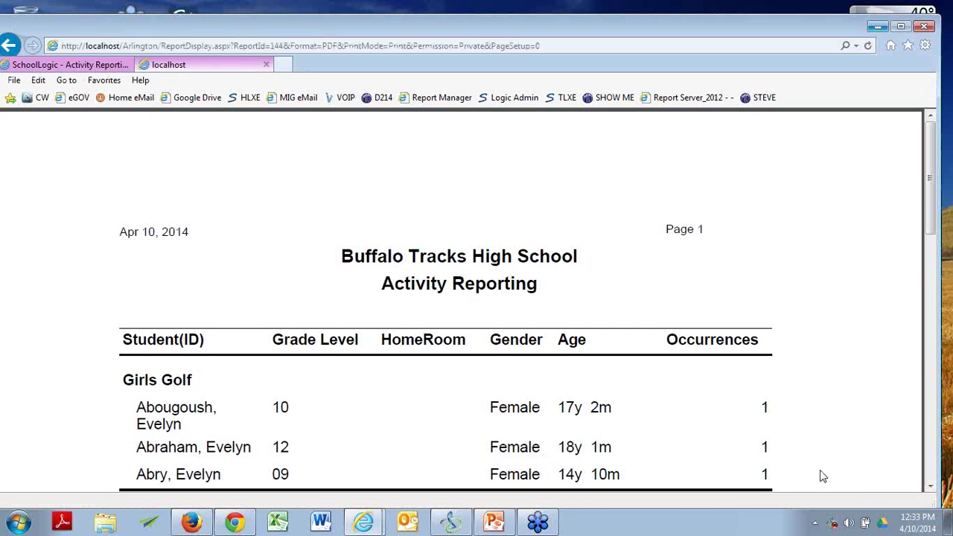
pyautogui.scroll(-5, 245, 190)
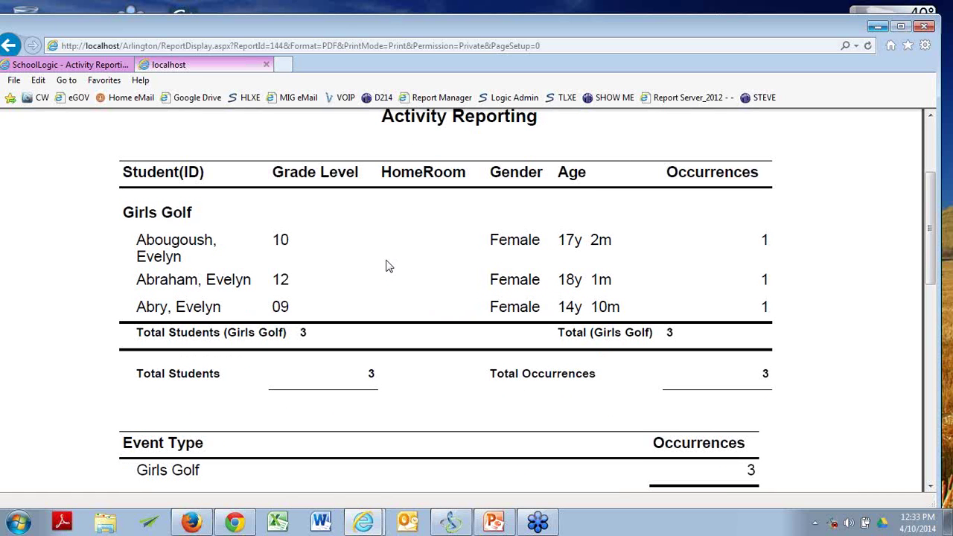
pyautogui.scroll(1, 387, 265)
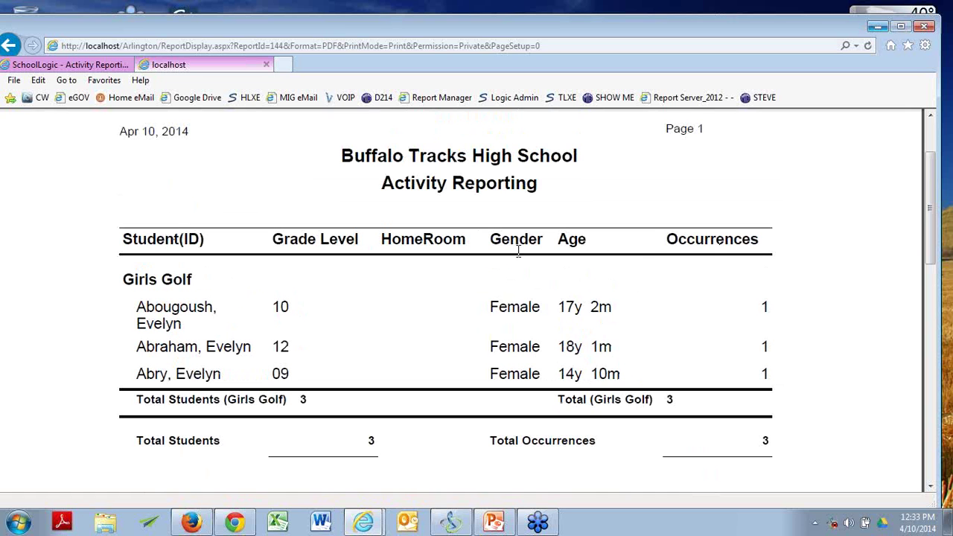
pyautogui.scroll(-1, 211, 342)
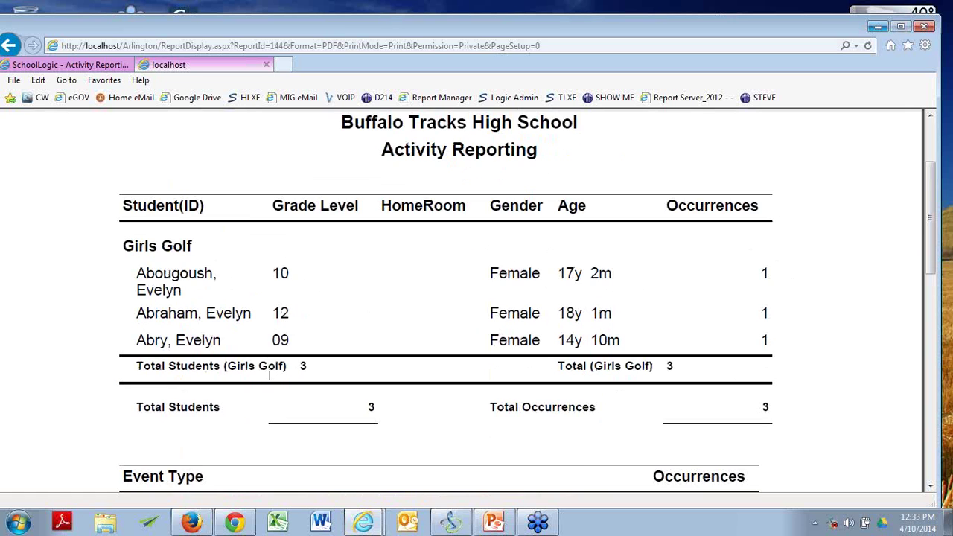
pyautogui.click(269, 66)
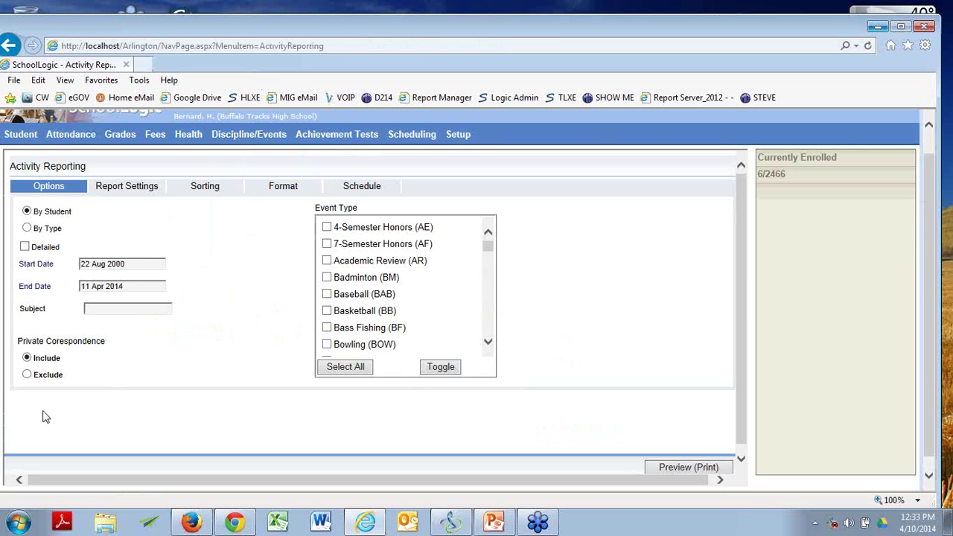
# Preview the Girls Golf report organized by type without details, and close the preview
pyautogui.click(27, 228)
pyautogui.click(683, 468)
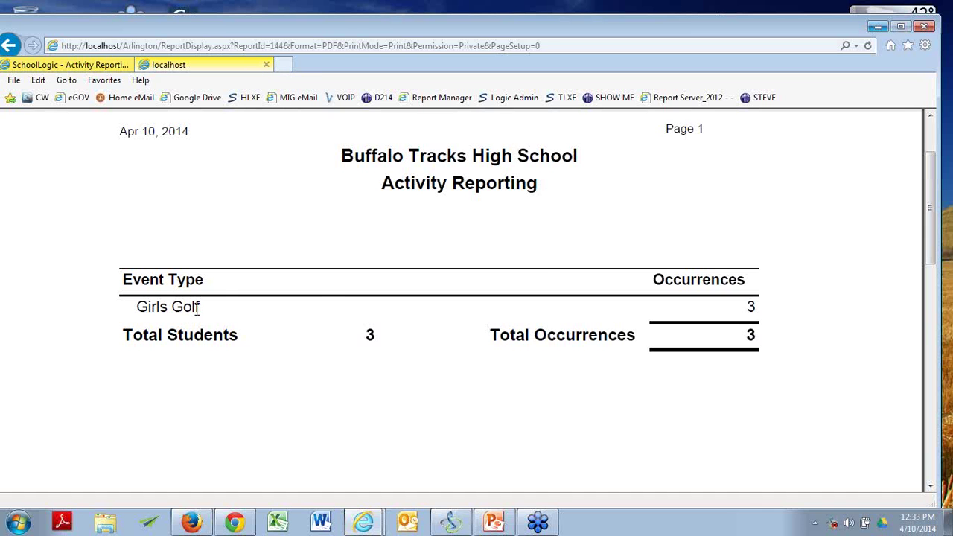
pyautogui.click(266, 64)
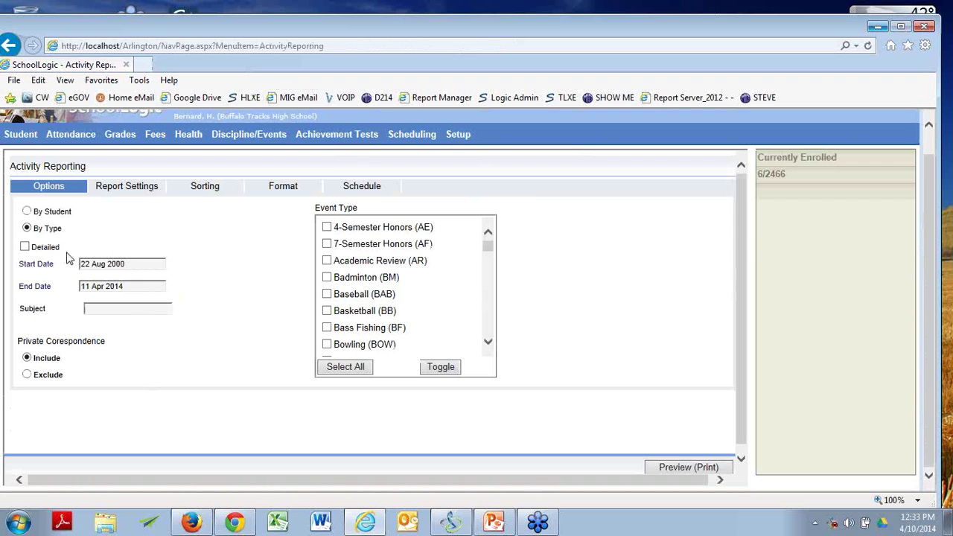
# Enable Detailed for the By Type report, preview it, review its student rows, and close the preview
pyautogui.click(25, 247)
pyautogui.click(709, 468)
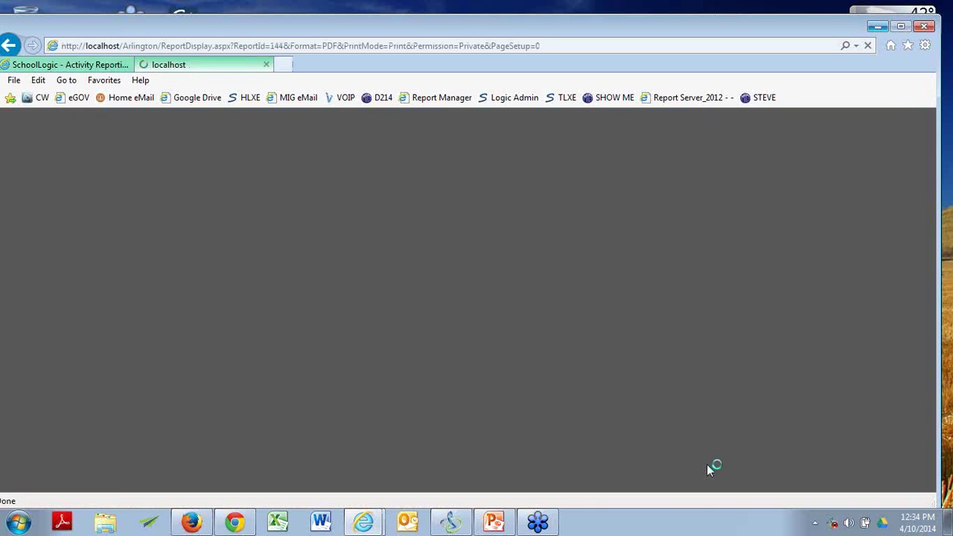
pyautogui.scroll(-2, 428, 326)
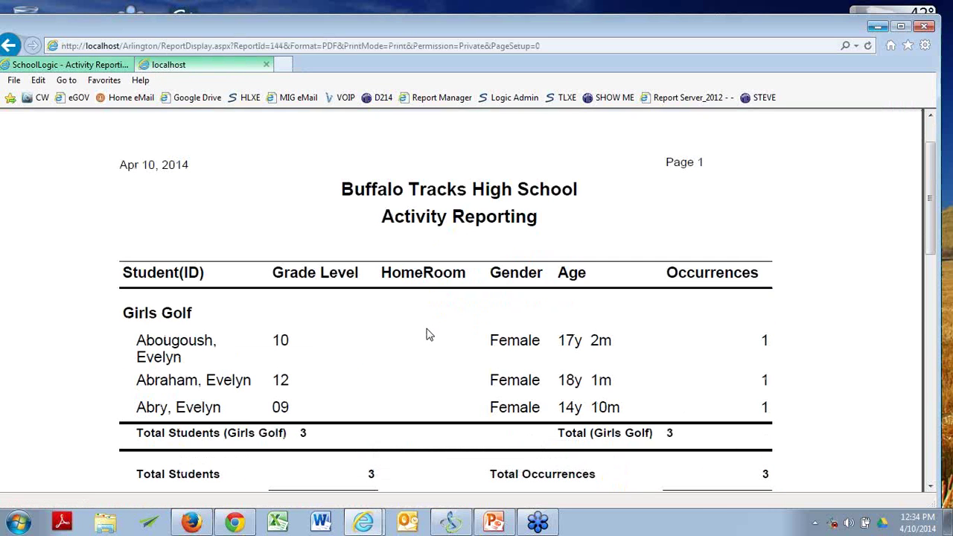
pyautogui.scroll(-1, 428, 335)
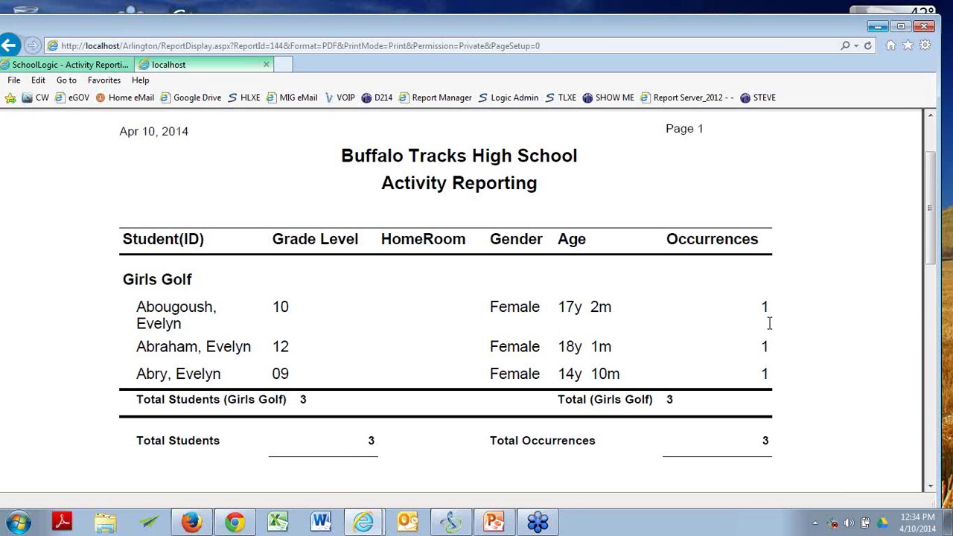
pyautogui.click(267, 64)
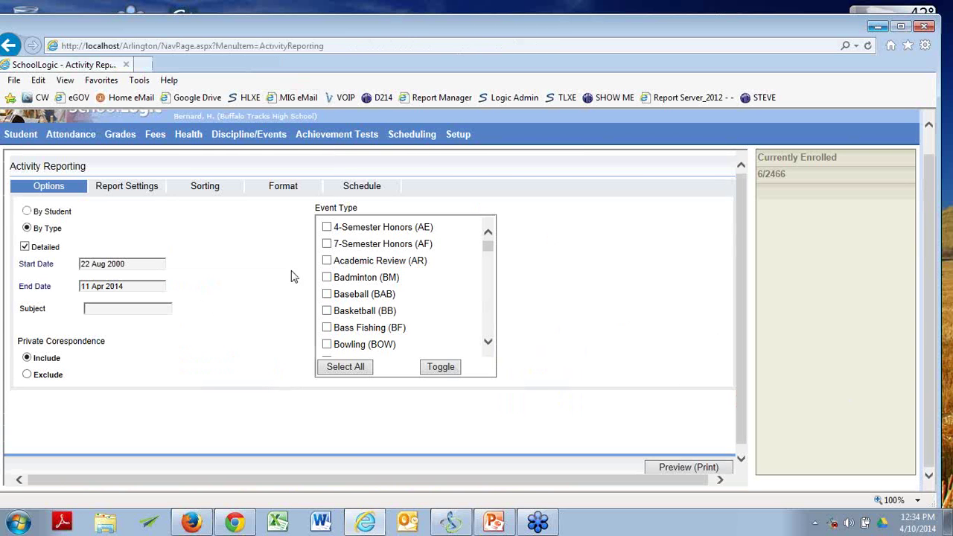
# Switch the detailed report to By Student and preview it
pyautogui.click(27, 211)
pyautogui.click(662, 467)
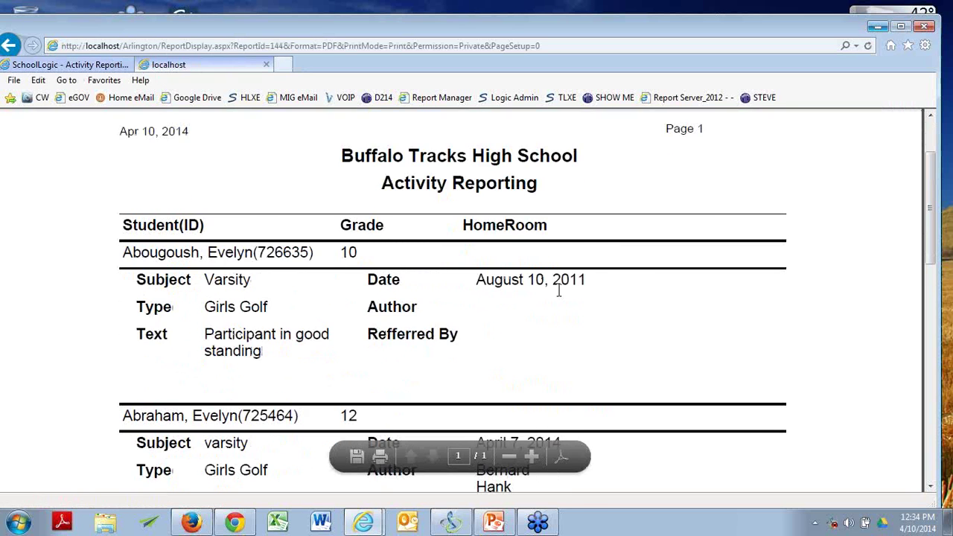
# Examine each student's Girls Golf entry in the detailed report, comparing the subject, date, author and text fields
pyautogui.scroll(-1, 559, 292)
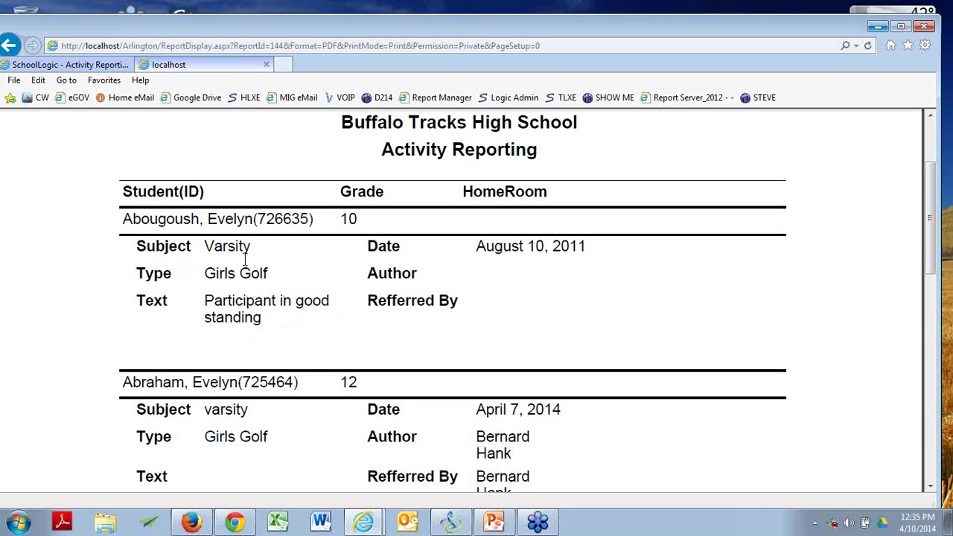
pyautogui.scroll(-3, 222, 254)
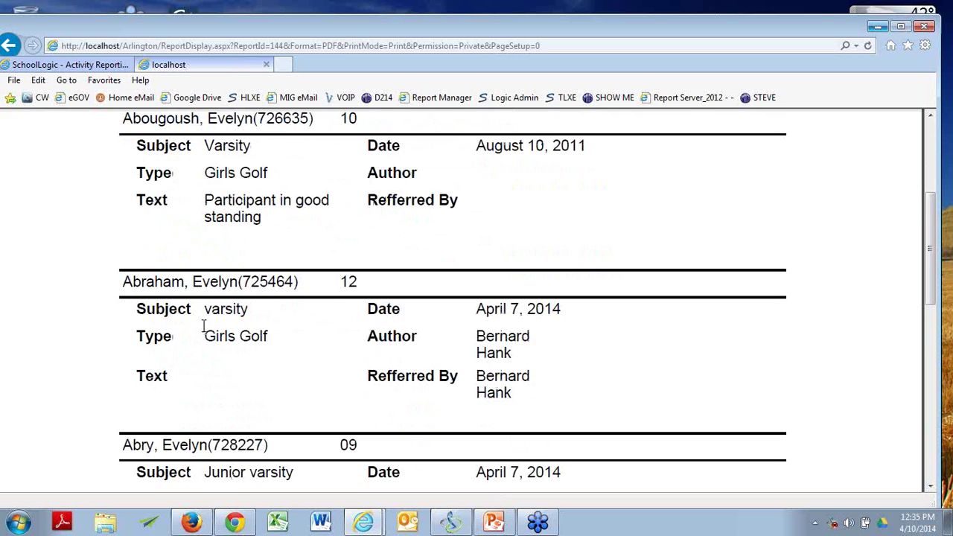
pyautogui.scroll(4, 204, 326)
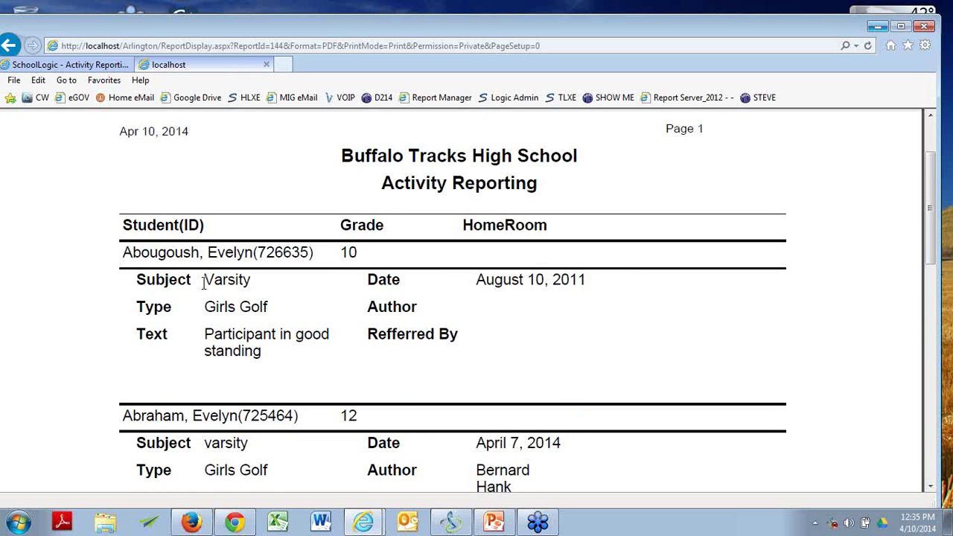
pyautogui.scroll(-2, 204, 284)
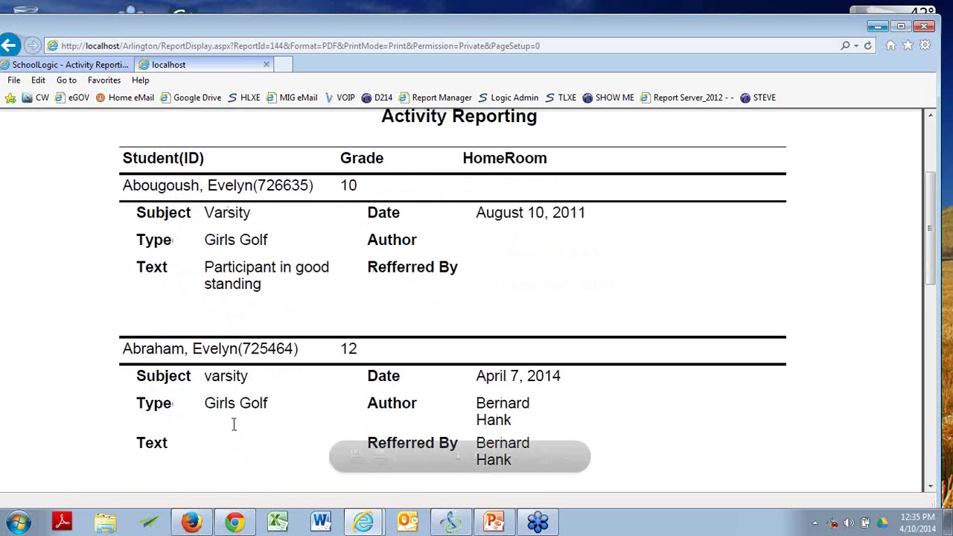
pyautogui.scroll(-3, 233, 272)
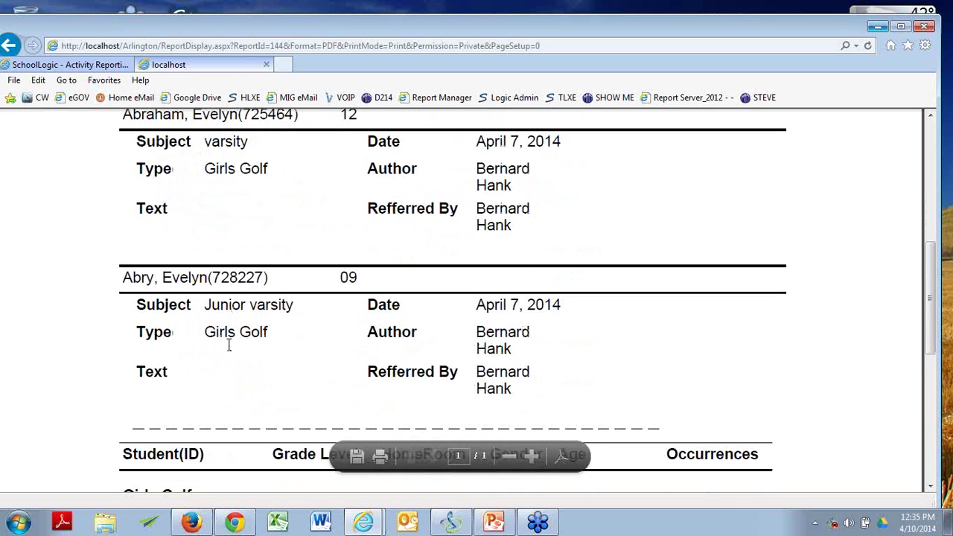
pyautogui.moveTo(202, 307); pyautogui.dragTo(294, 307)
pyautogui.scroll(2, 275, 308)
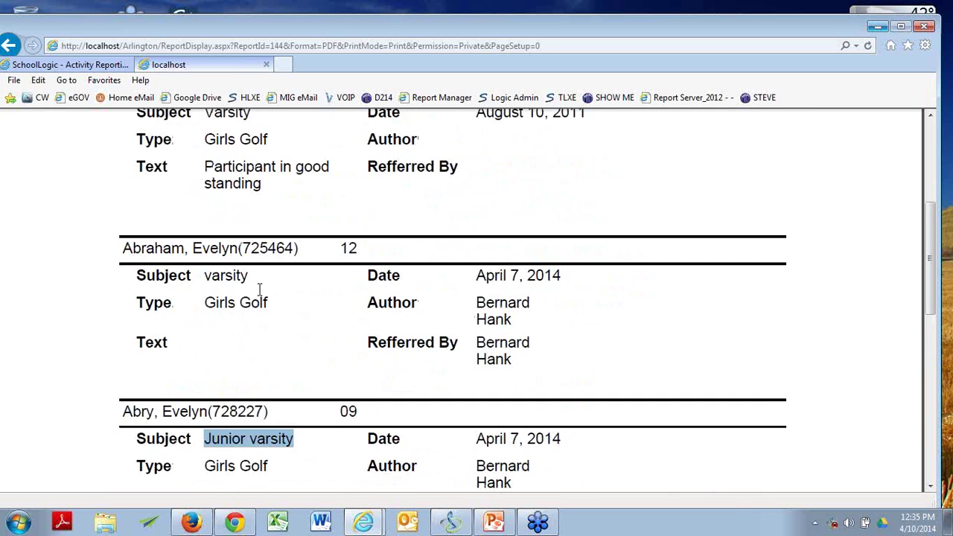
pyautogui.scroll(2, 234, 247)
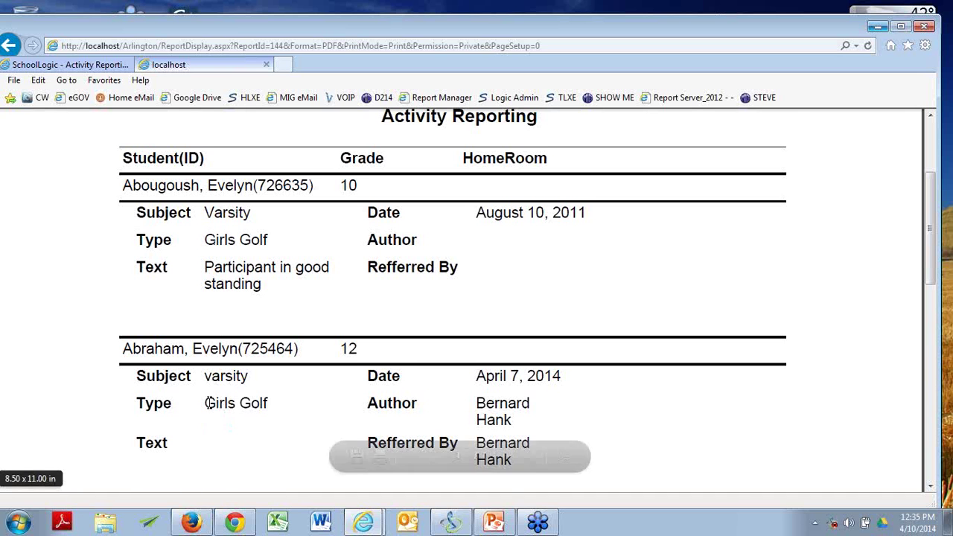
pyautogui.scroll(-1, 209, 403)
pyautogui.scroll(-4, 209, 403)
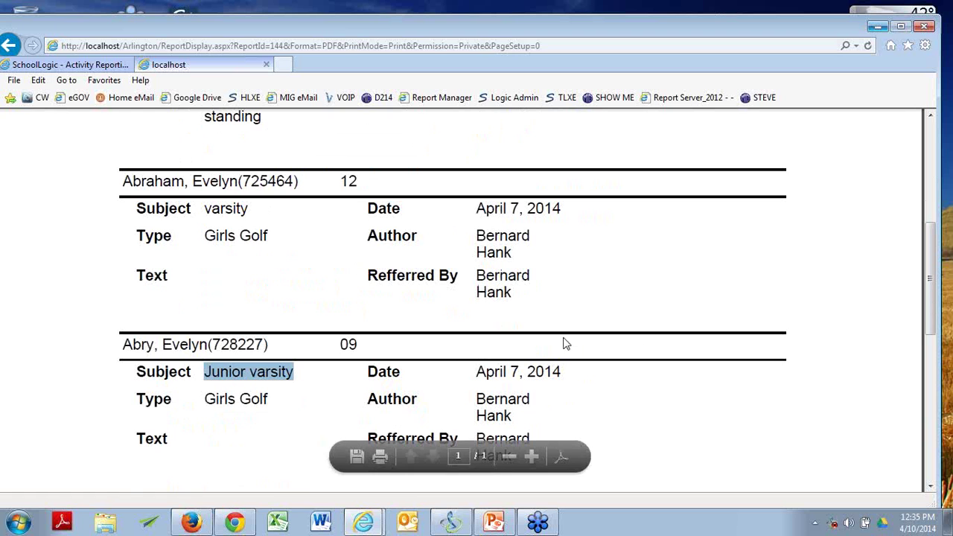
# Review the Girls Golf summary table and totals at the end of the detailed report, and return to its heading
pyautogui.scroll(-2, 633, 305)
pyautogui.scroll(-6, 633, 305)
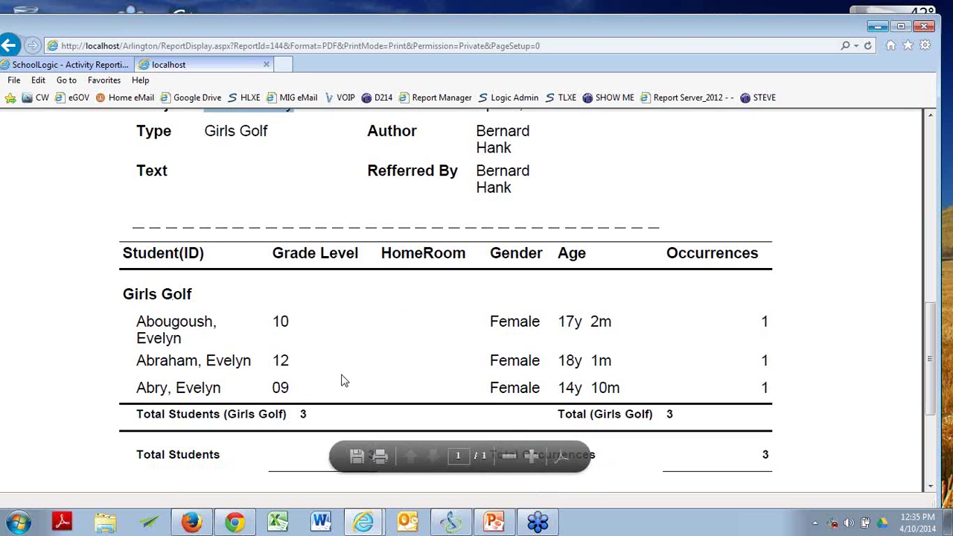
pyautogui.scroll(7, 340, 380)
pyautogui.scroll(10, 410, 269)
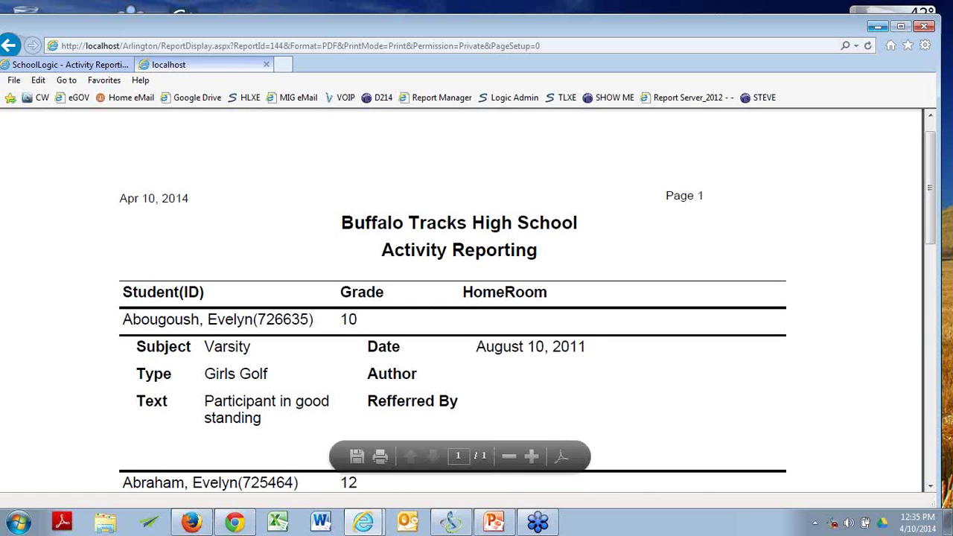
# Compare the subject, type and text fields of the first two student entries in the detailed By Student report
pyautogui.click(878, 27)
pyautogui.scroll(-5, 307, 379)
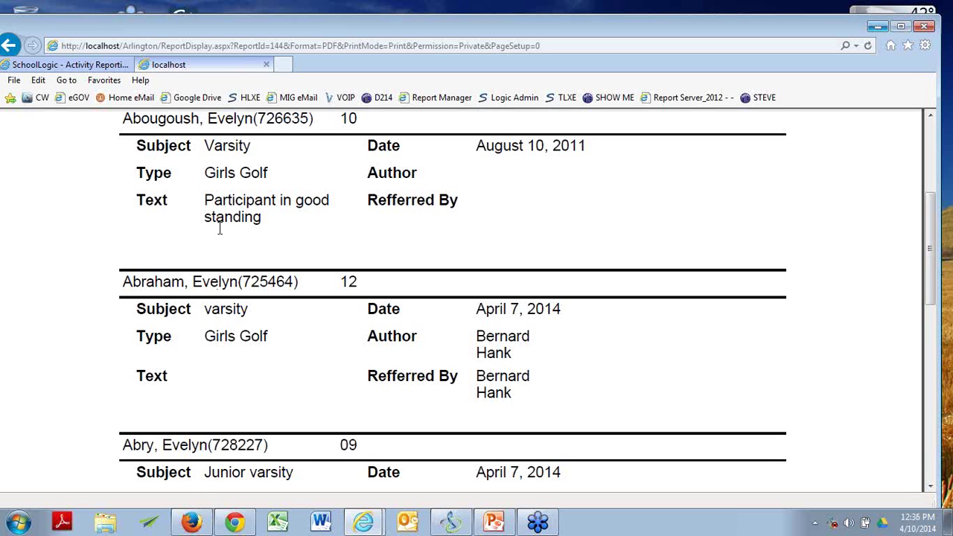
pyautogui.scroll(1, 222, 306)
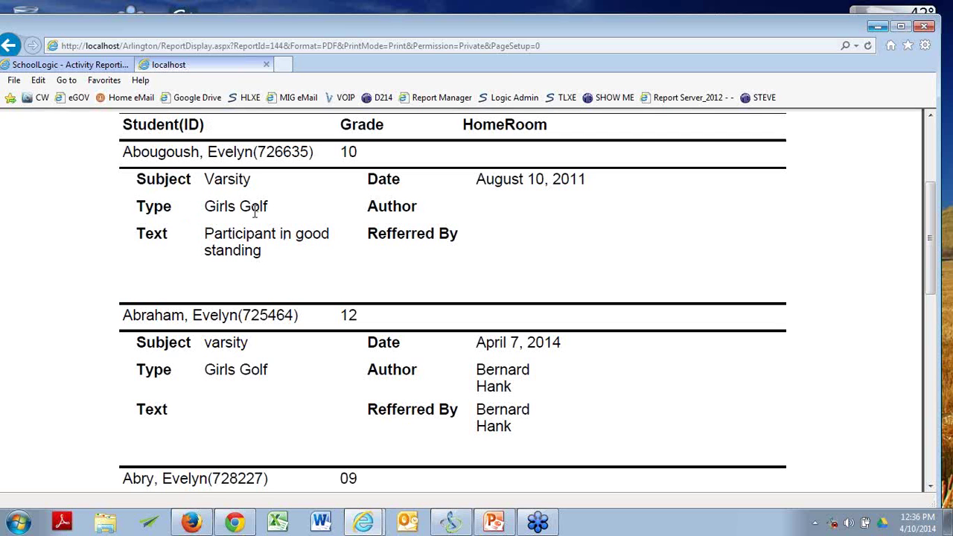
pyautogui.moveTo(277, 388)
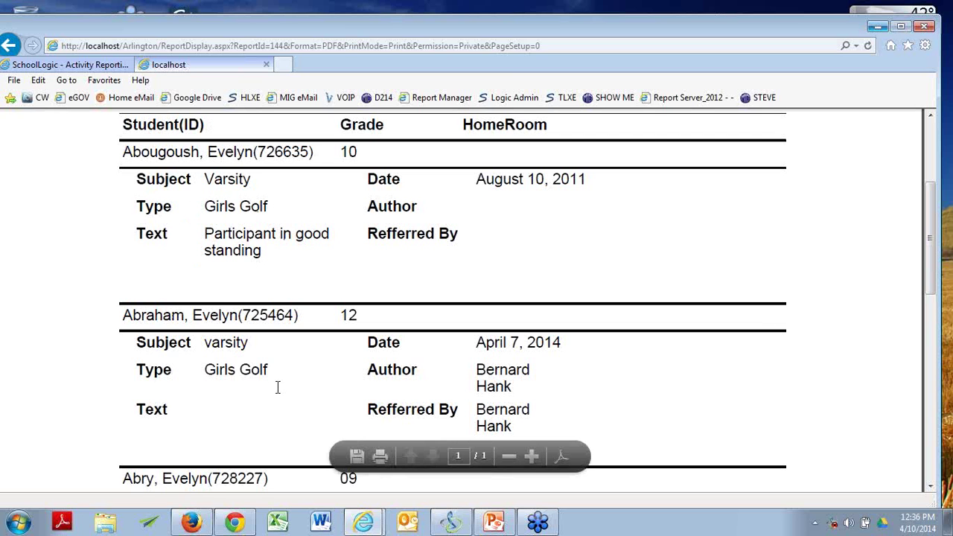
pyautogui.scroll(3, 277, 387)
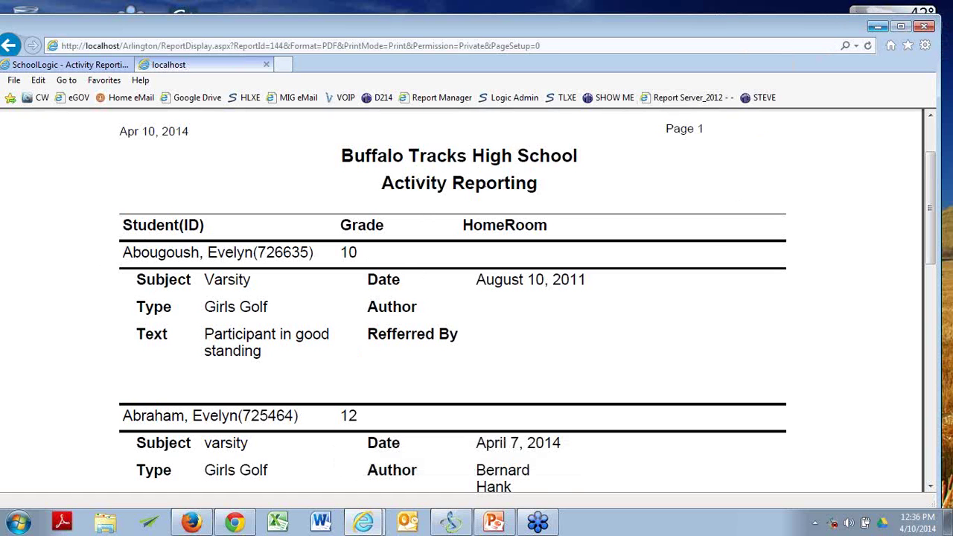
# Switch to the PowerPoint slide show and display the Activities review slide
pyautogui.click(494, 522)
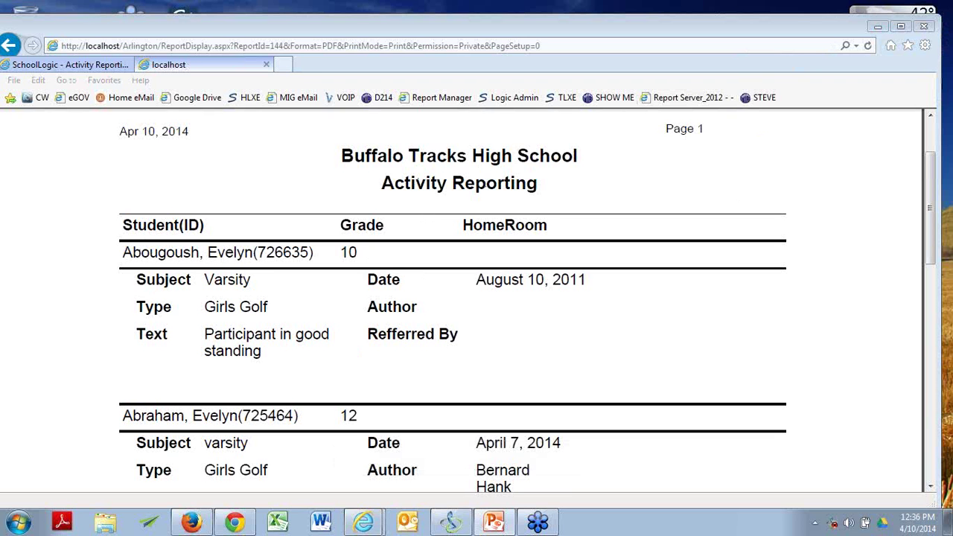
pyautogui.hotkey('alt', 'Tab')
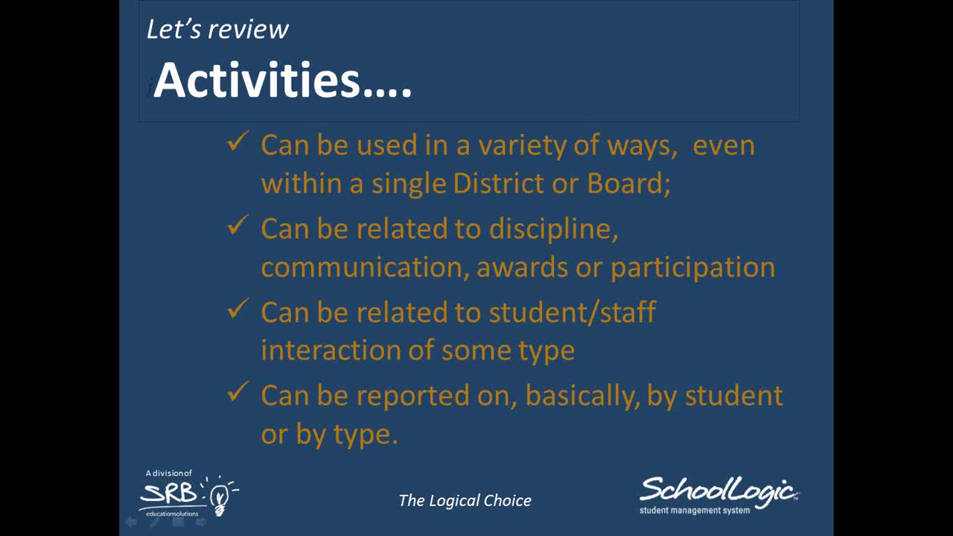